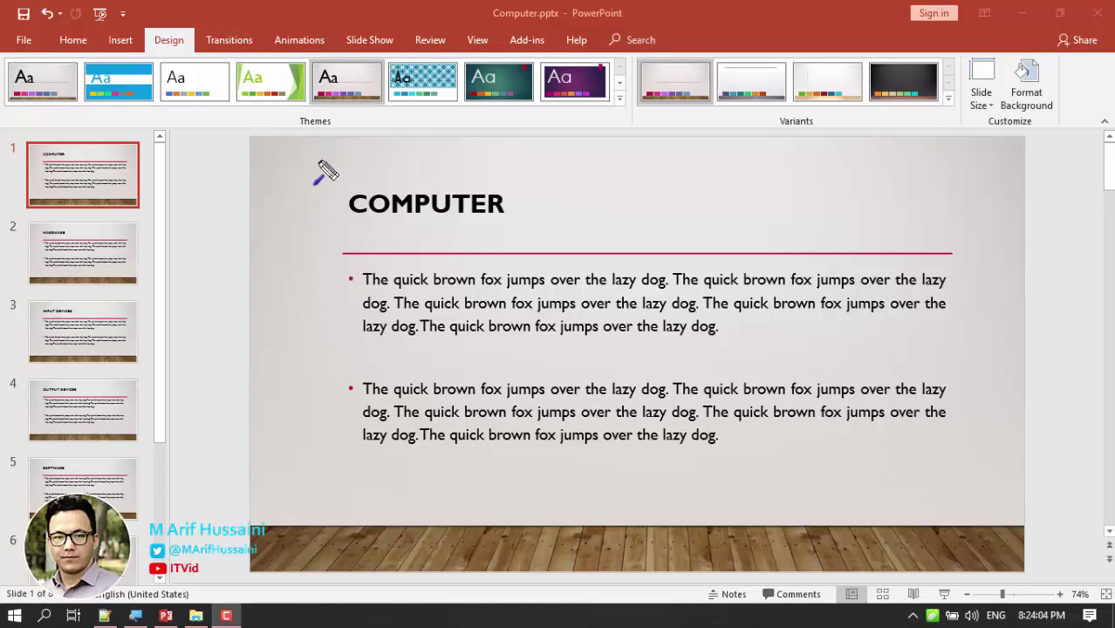
Try the green theme, then apply the dark teal Ion theme to all eight slides.
left_click_drag(311, 221, 298, 134)
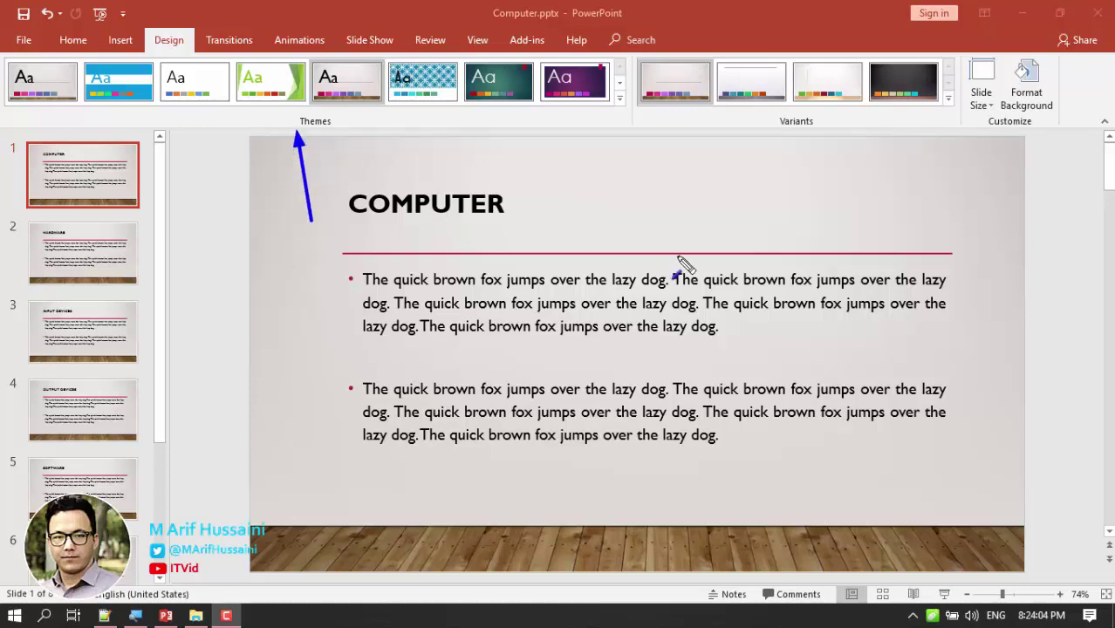
left_click_drag(684, 250, 1025, 59)
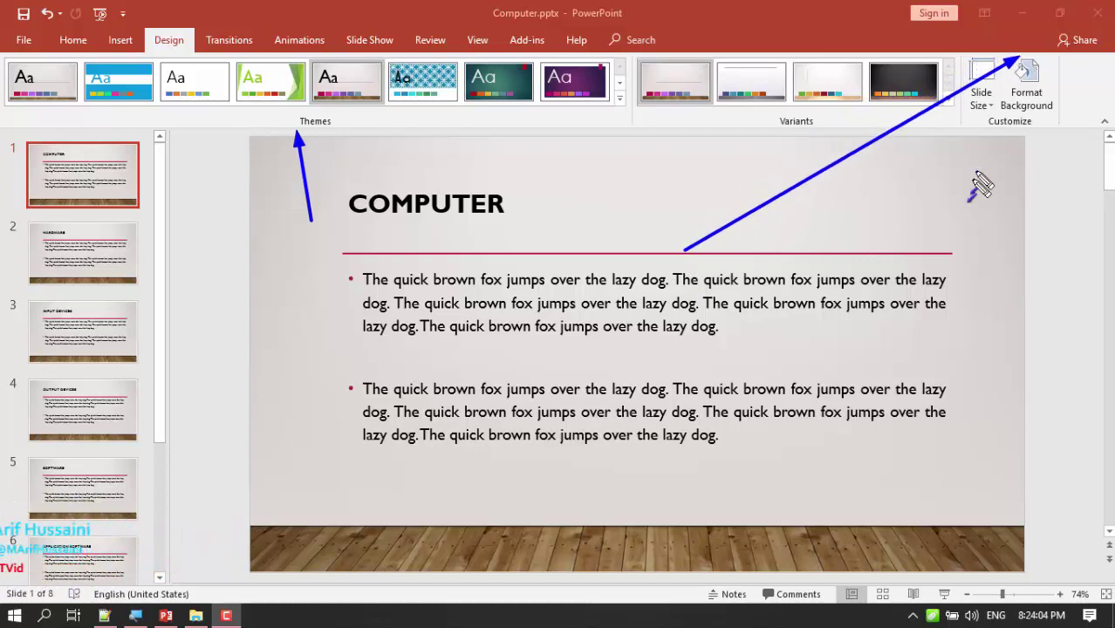
left_click_drag(961, 229, 1025, 59)
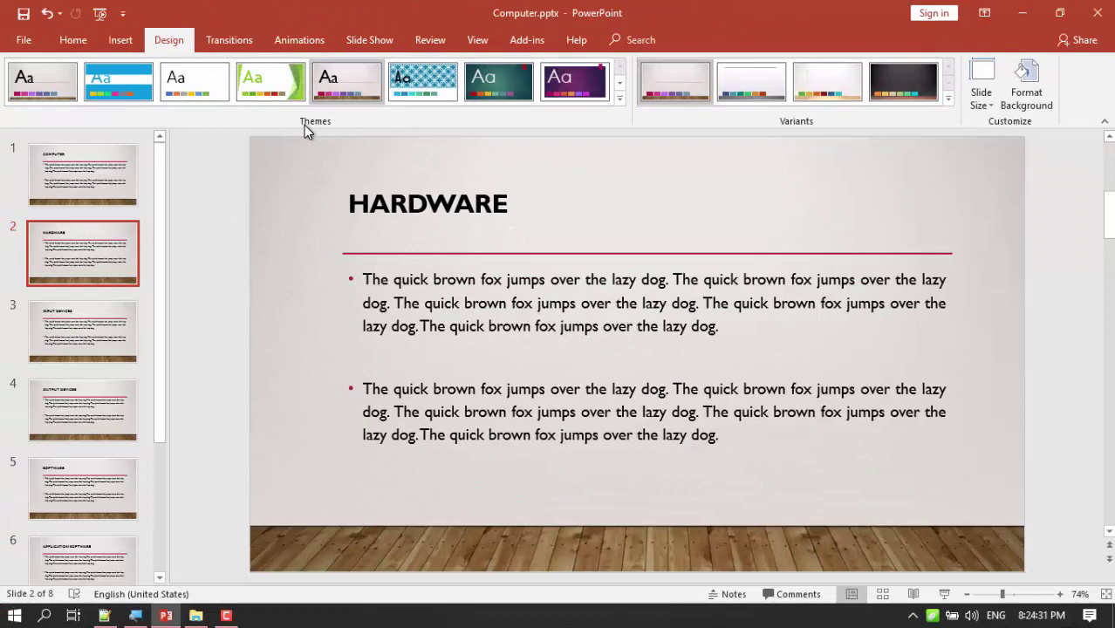
left_click(273, 85)
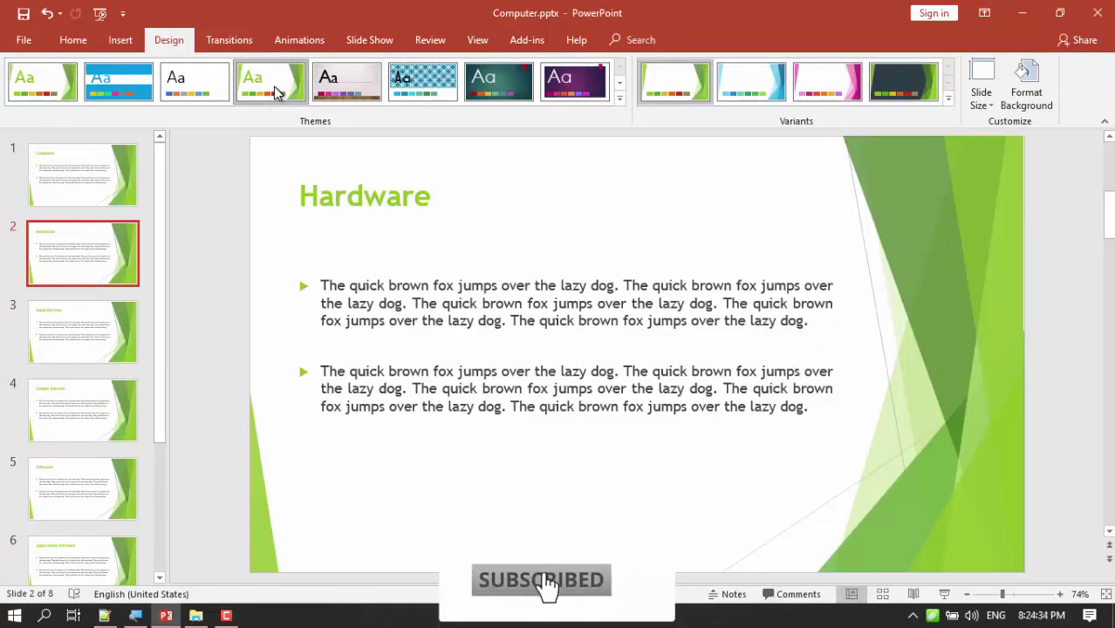
left_click(520, 103)
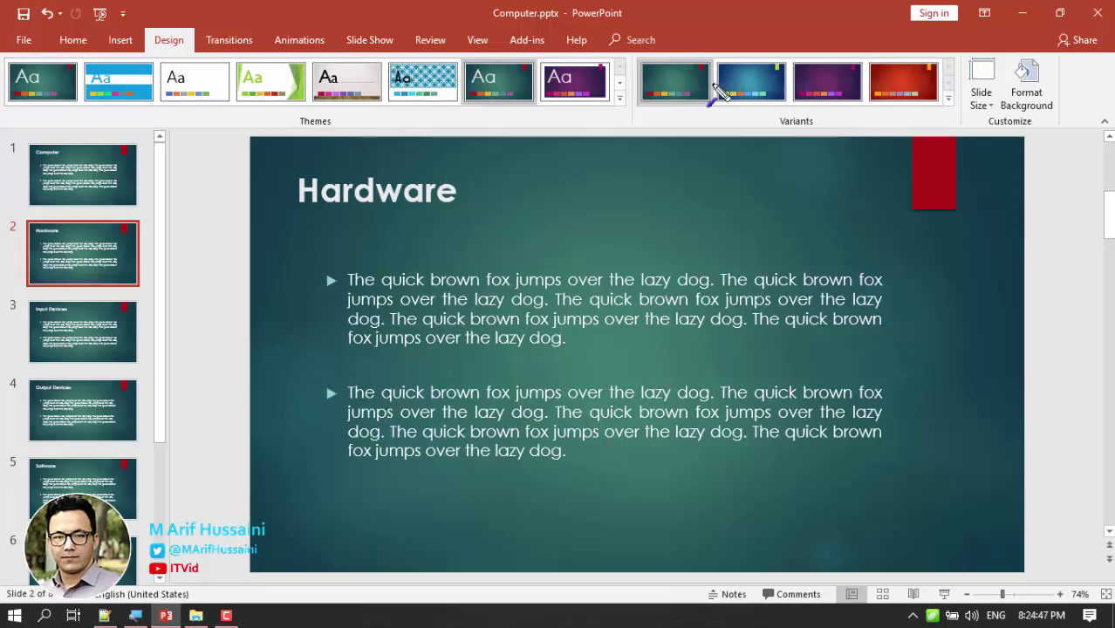
left_click_drag(649, 4, 698, 48)
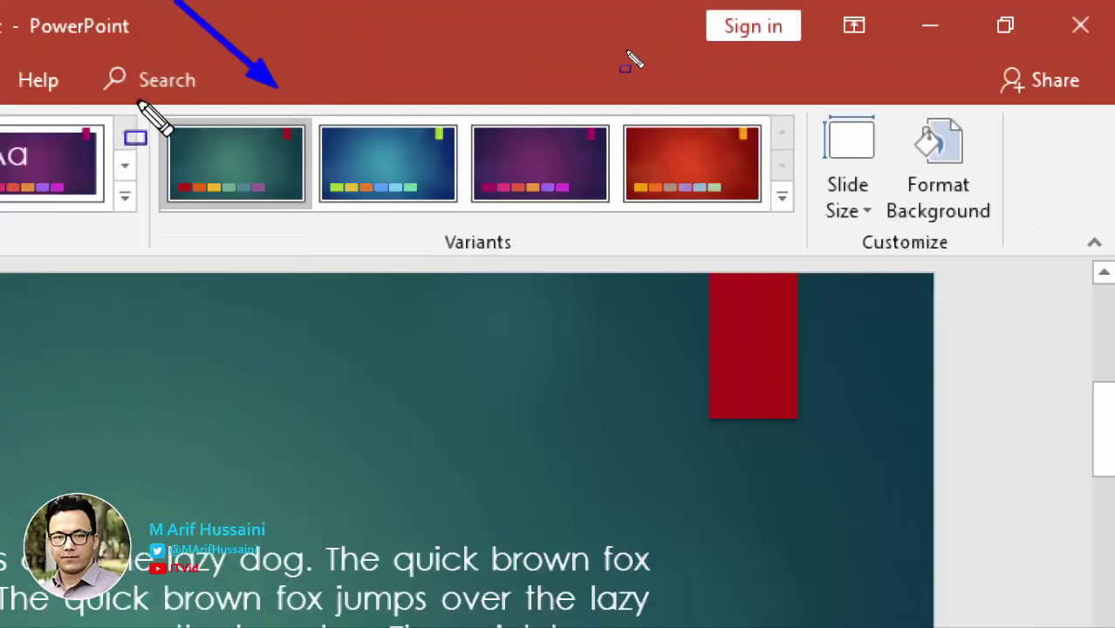
left_click_drag(200, 26, 587, 180)
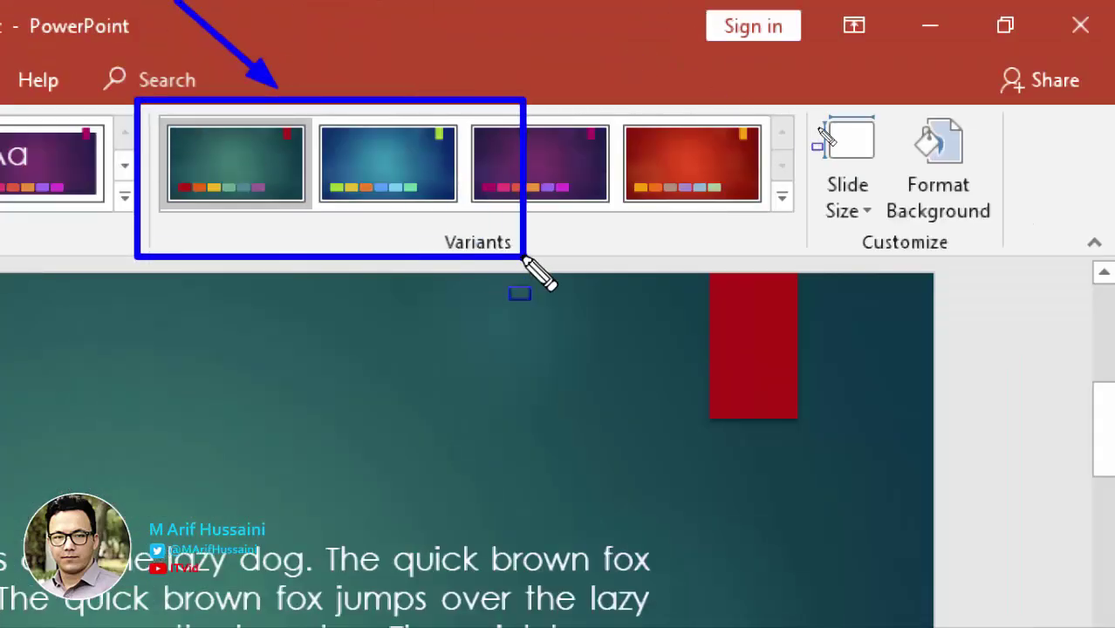
left_click_drag(524, 259, 813, 288)
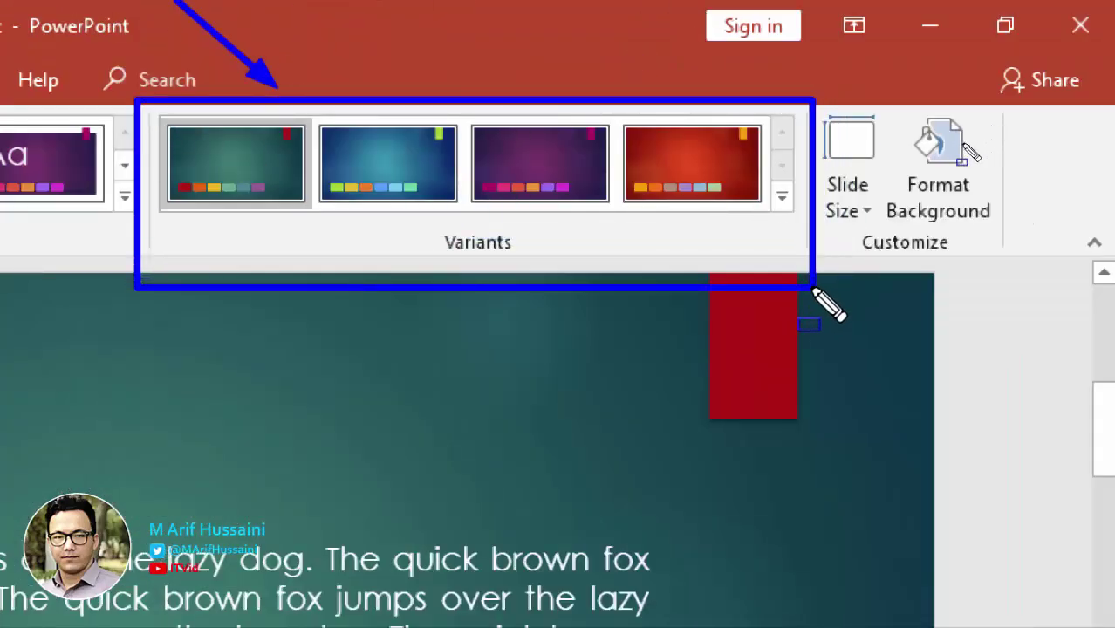
key("Escape")
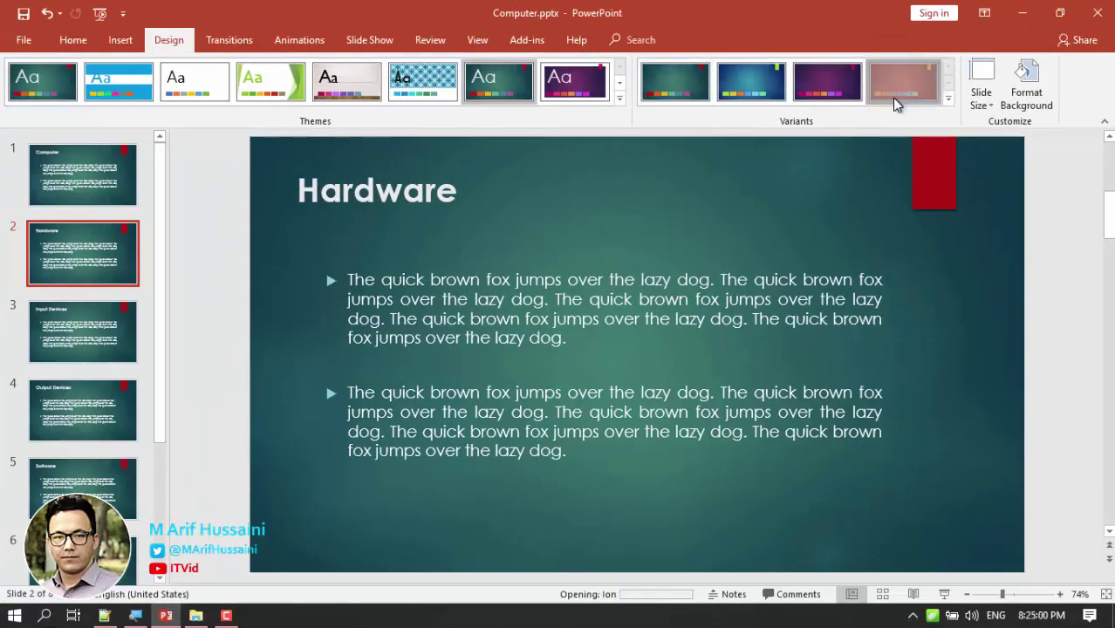
left_click(891, 97)
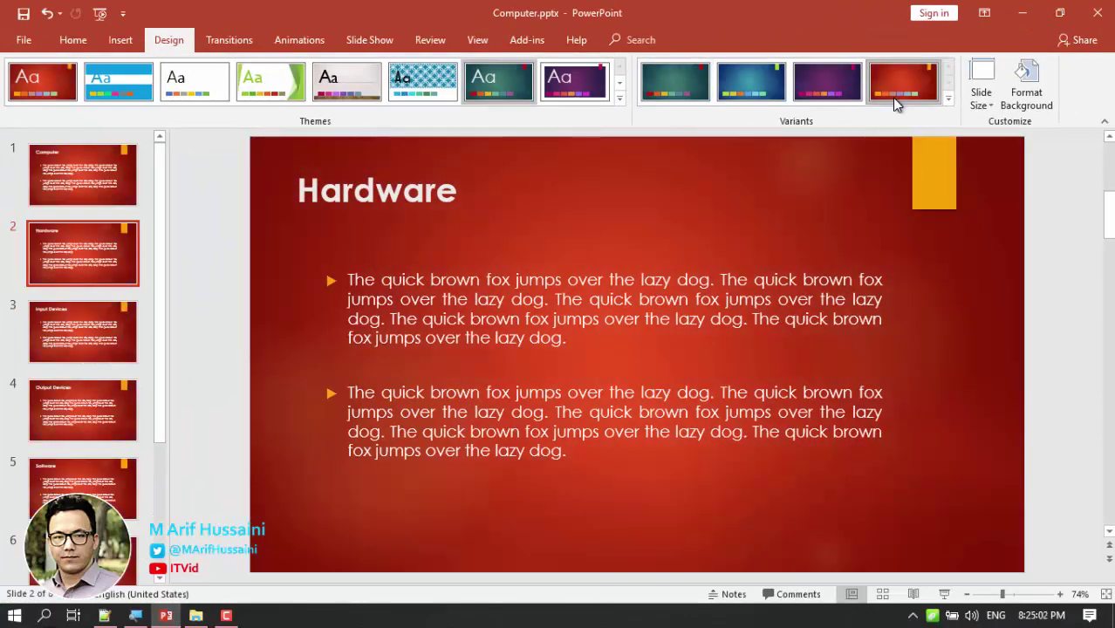
left_click(751, 87)
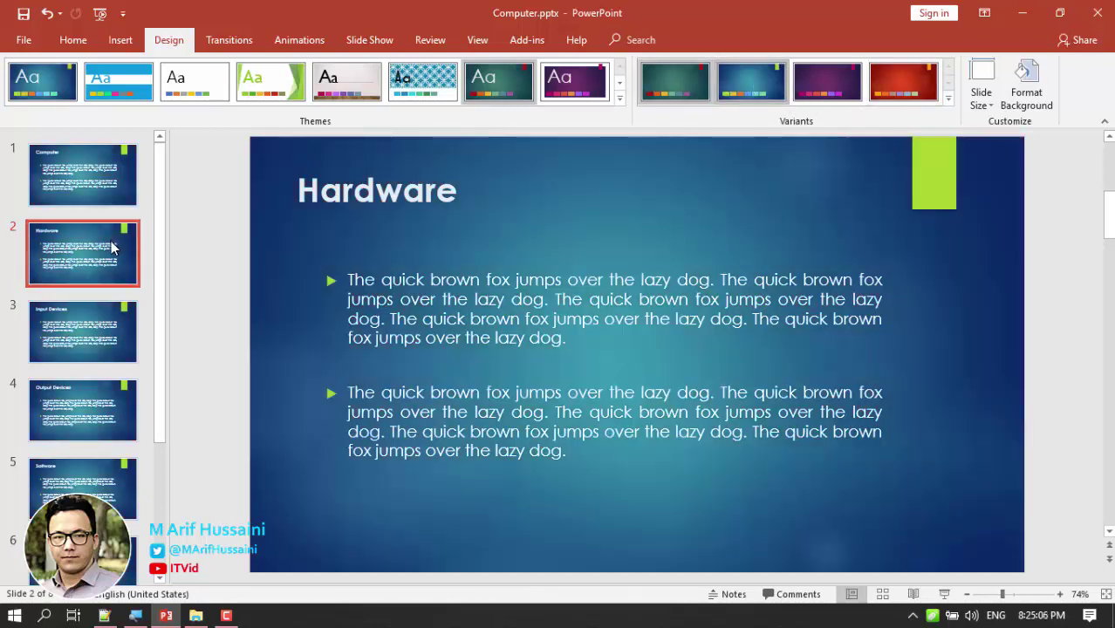
left_click(78, 165)
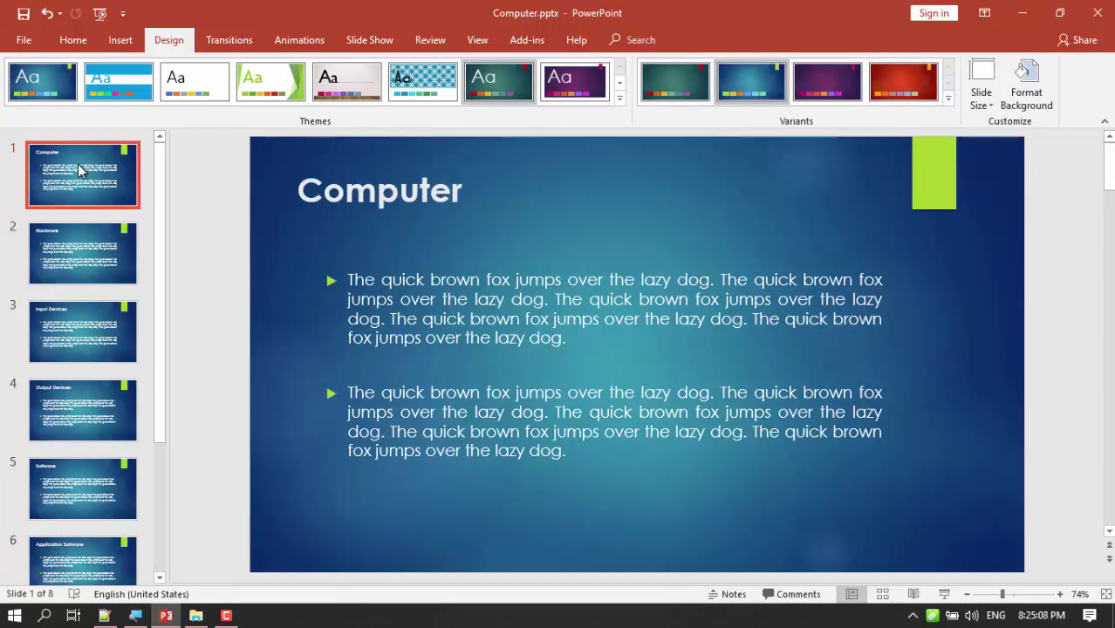
left_click(681, 91)
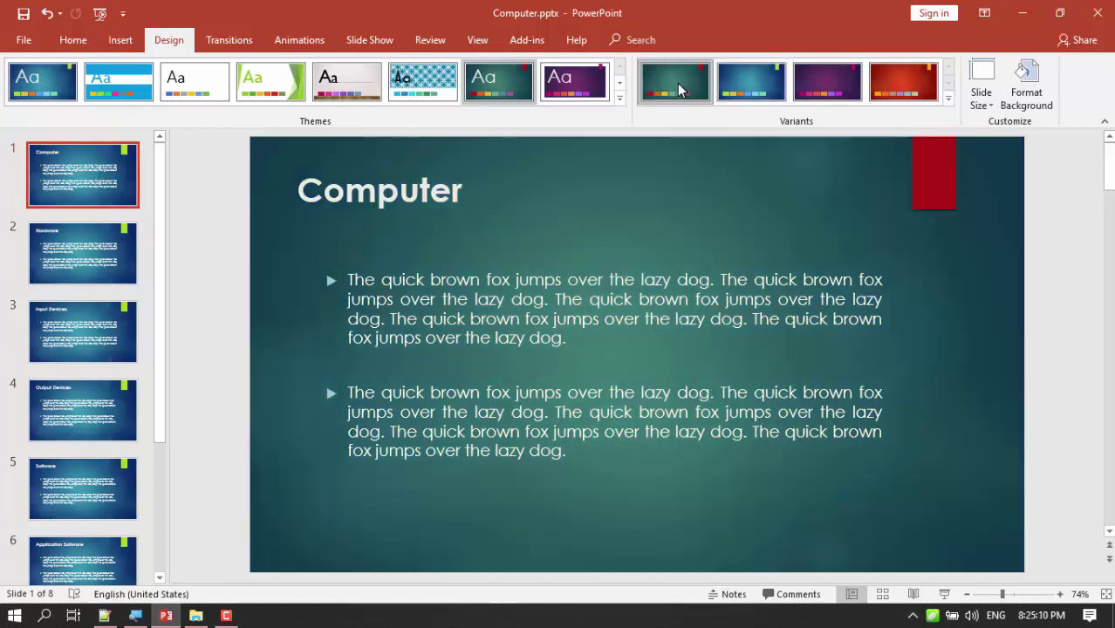
Select slides 2–4 (Hardware, Input Devices, Output Devices) and apply the blue variant to them only.
left_click(79, 240)
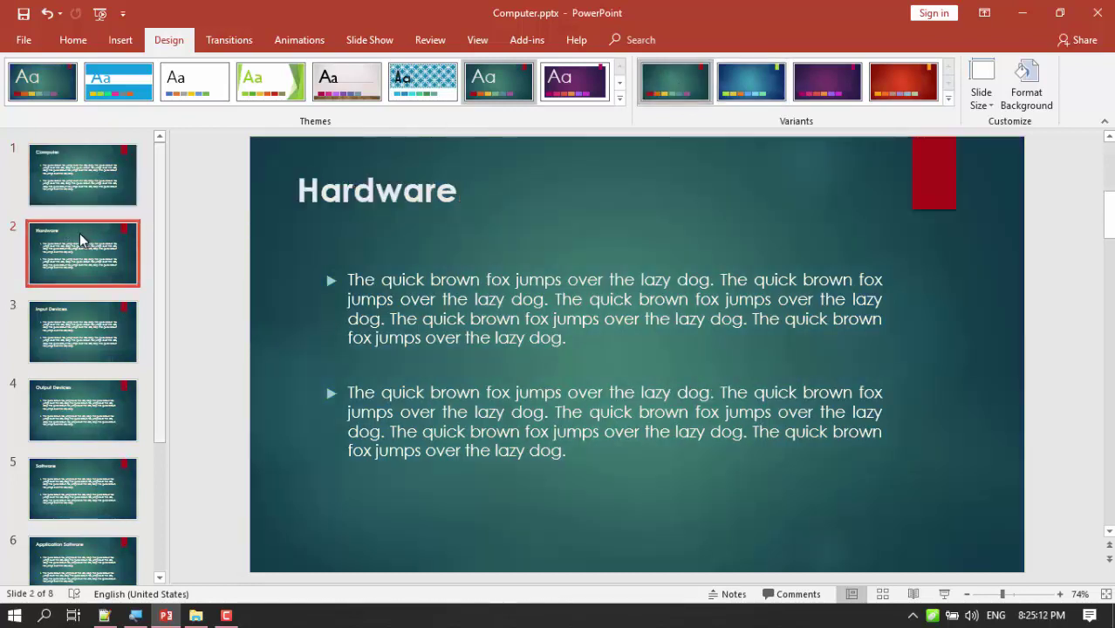
left_click(90, 344, "ctrl")
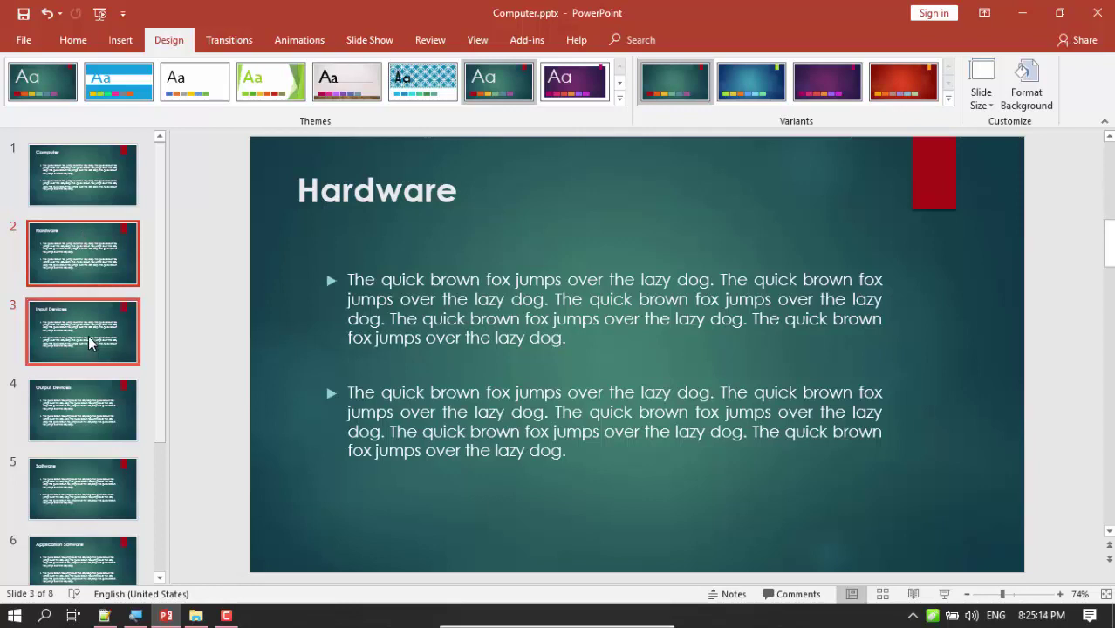
left_click(90, 400, "ctrl")
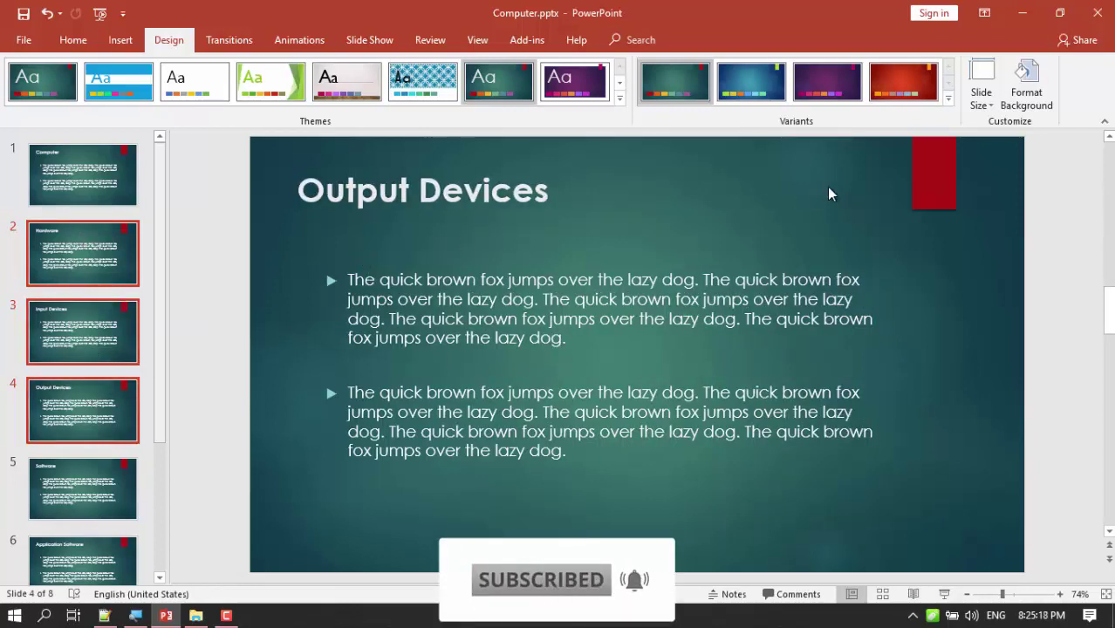
right_click(762, 87)
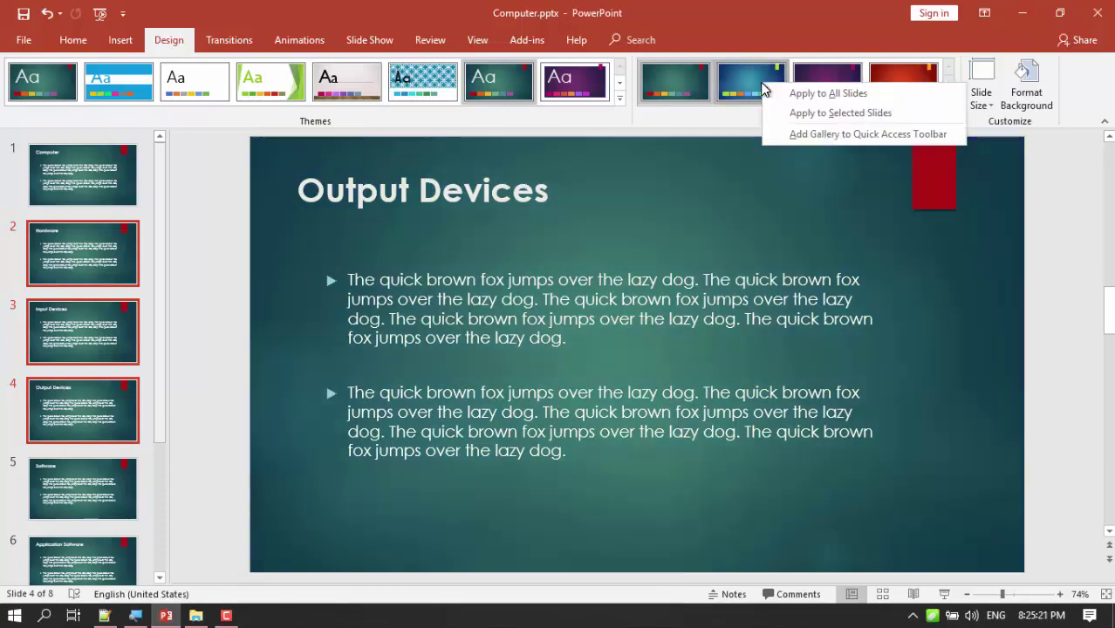
left_click(803, 116)
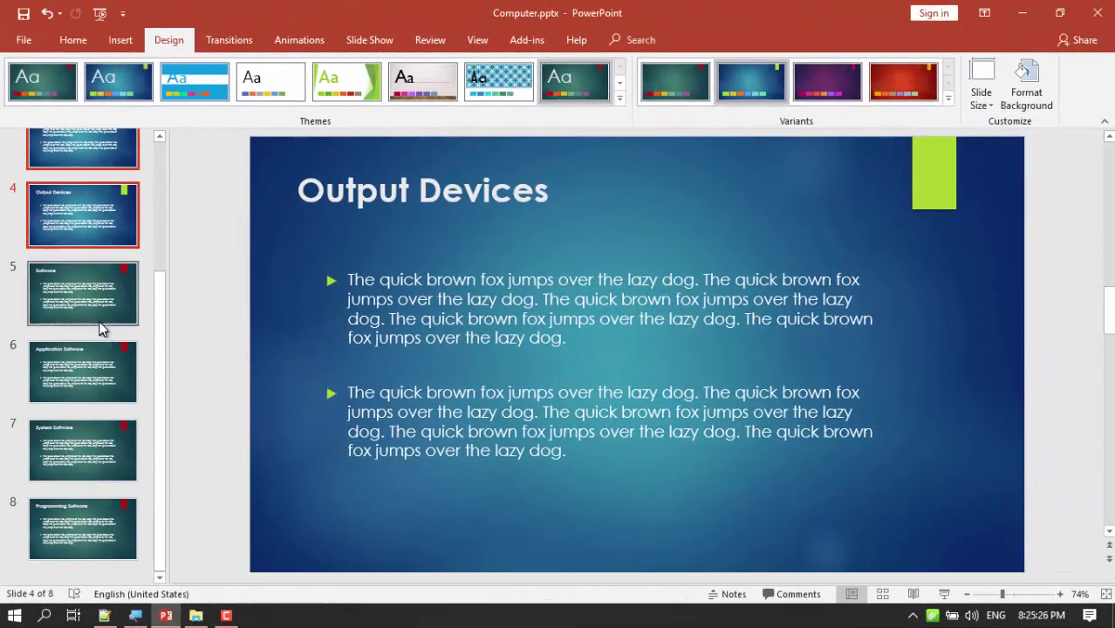
Apply the red variant to slides 5–8, Software through Programming Software, then return to slide 1.
left_click(94, 310)
left_click(89, 372, "shift")
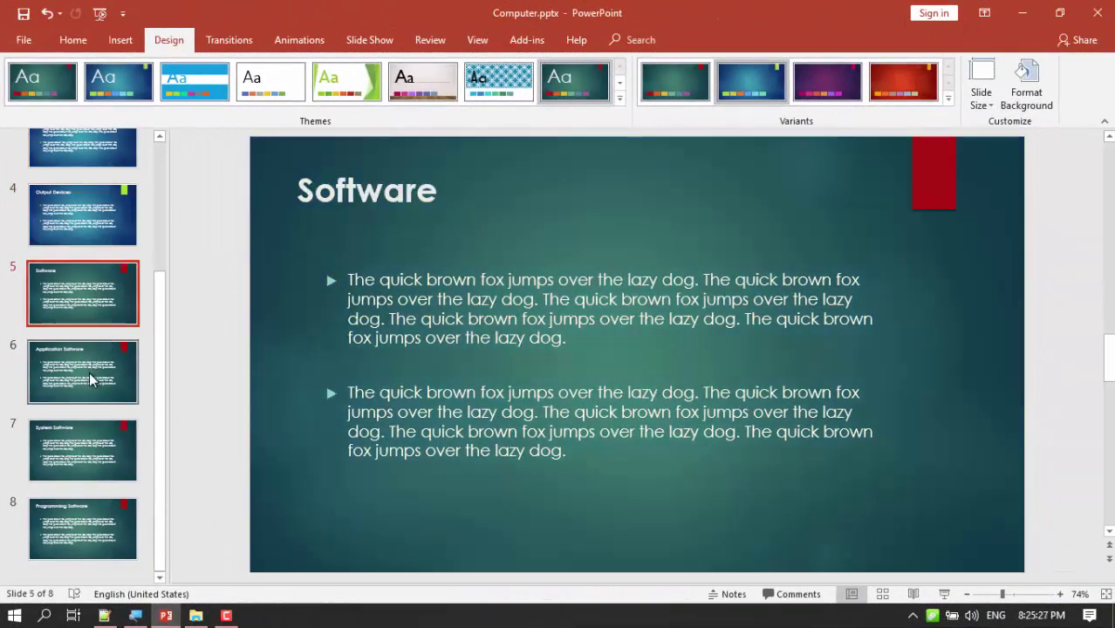
left_click(94, 446, "shift")
left_click(96, 523, "shift")
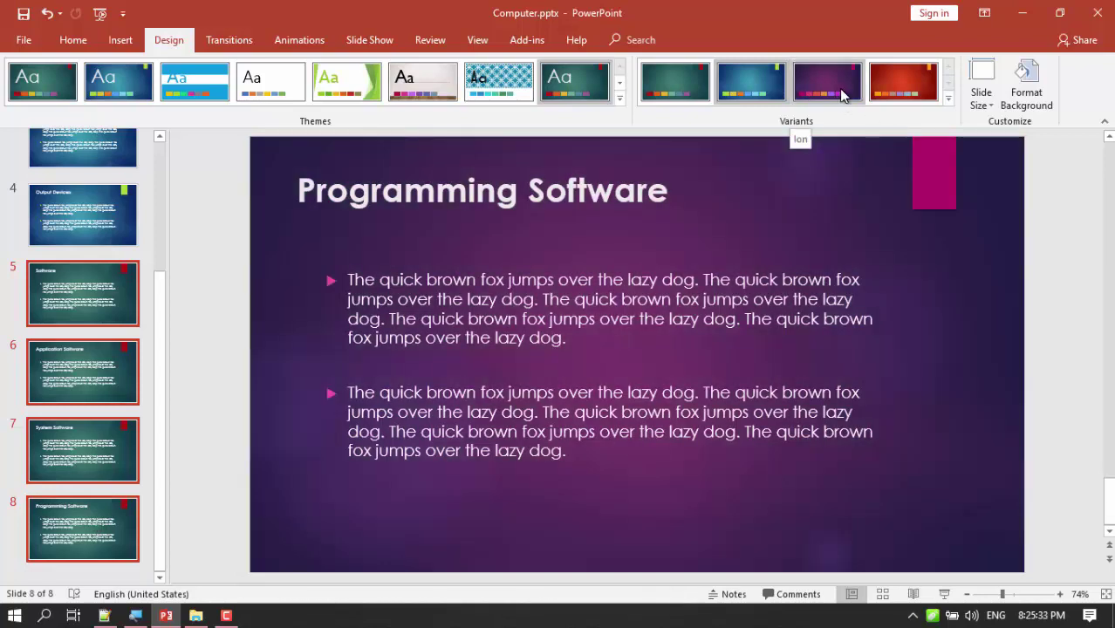
right_click(842, 92)
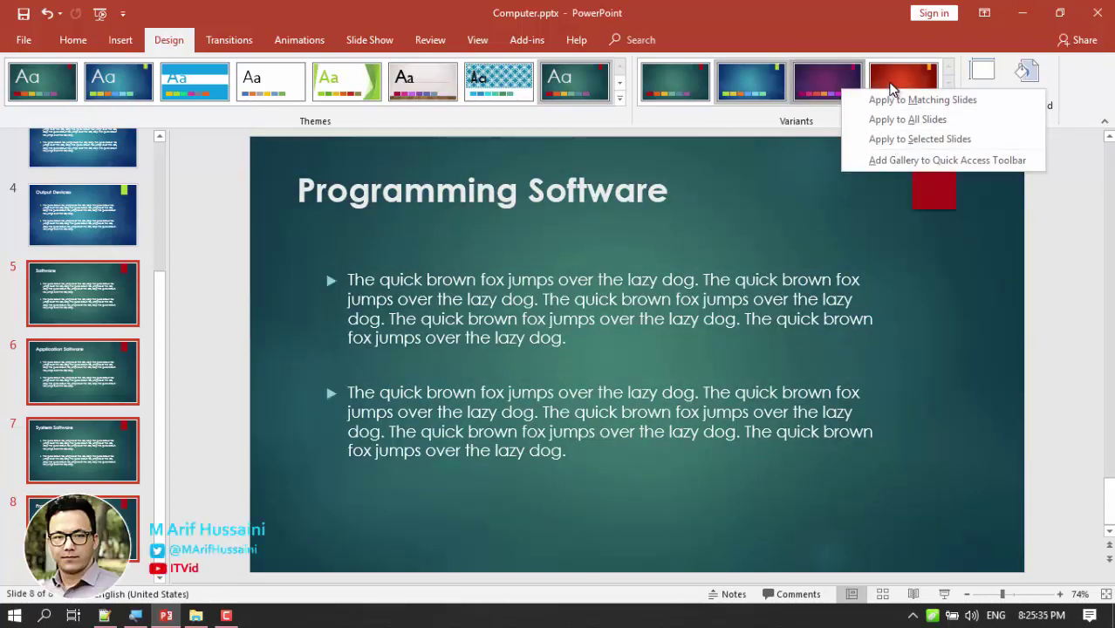
right_click(890, 84)
left_click(940, 140)
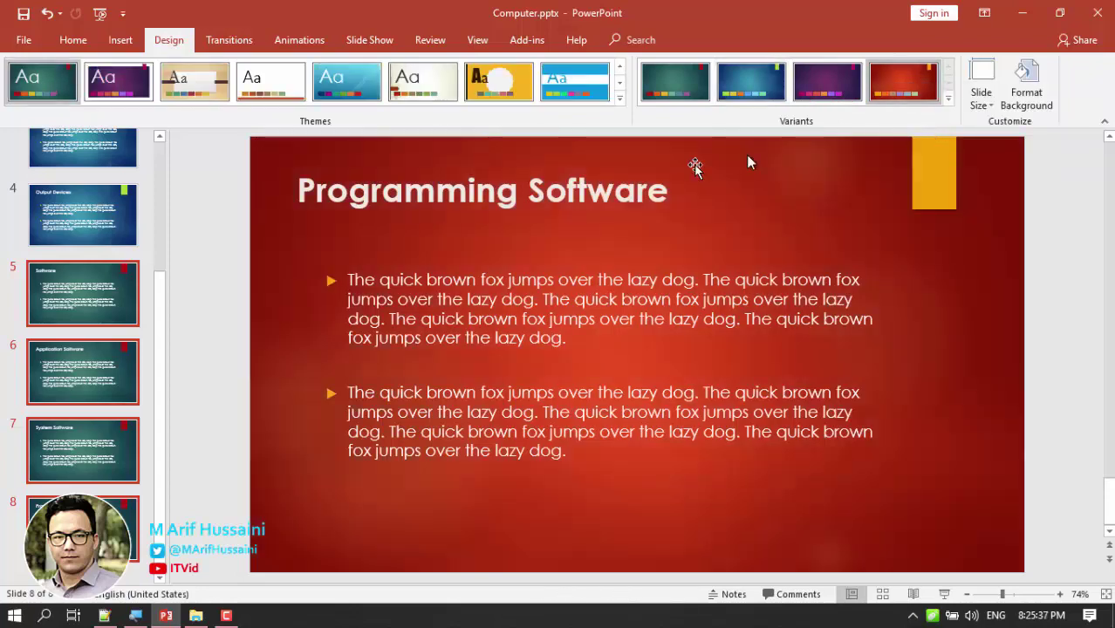
left_click(113, 221)
key("Up")
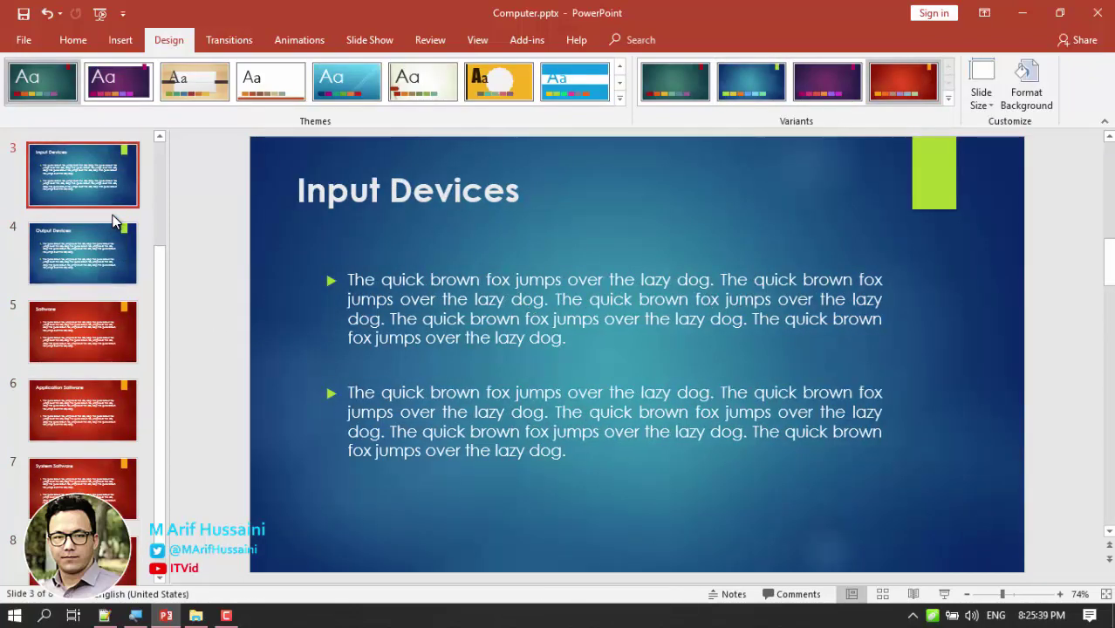
key("Up")
key("Up")
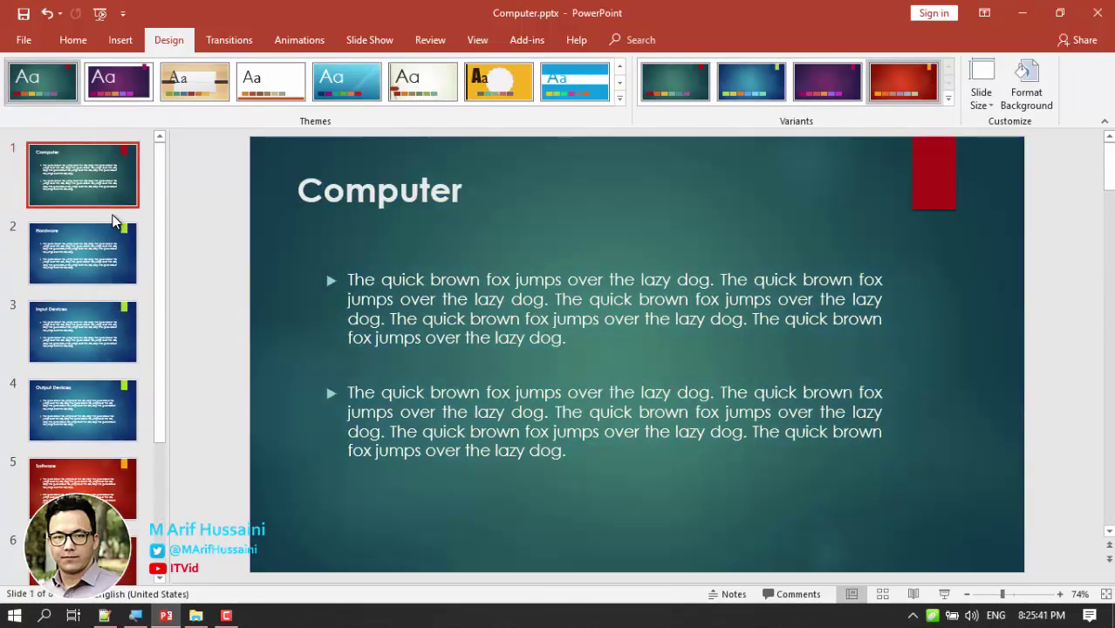
left_click(380, 44)
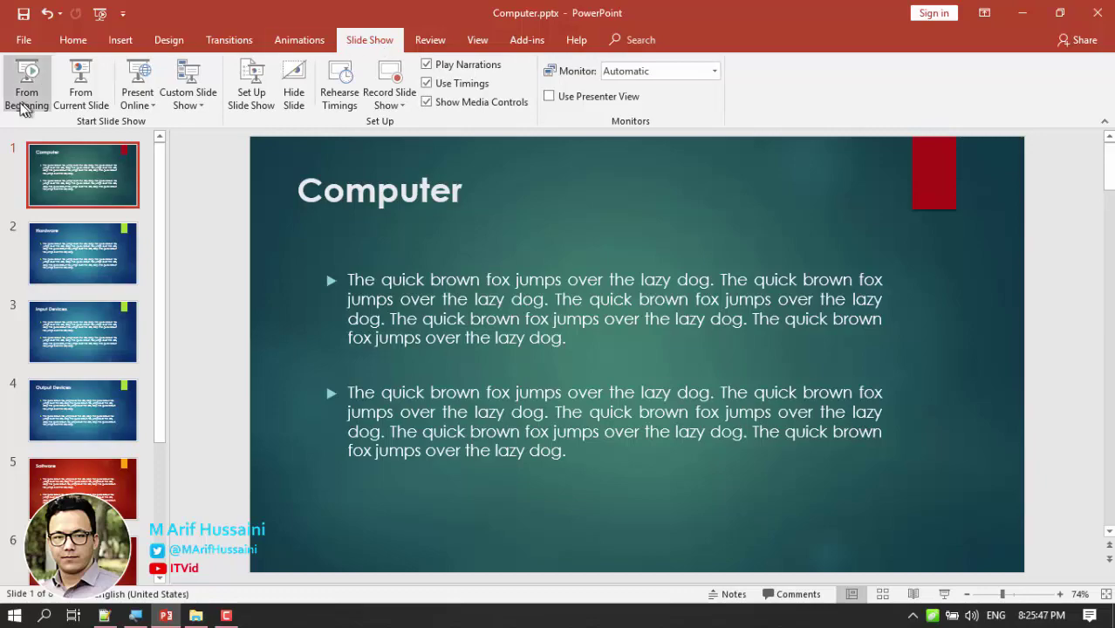
left_click(24, 91)
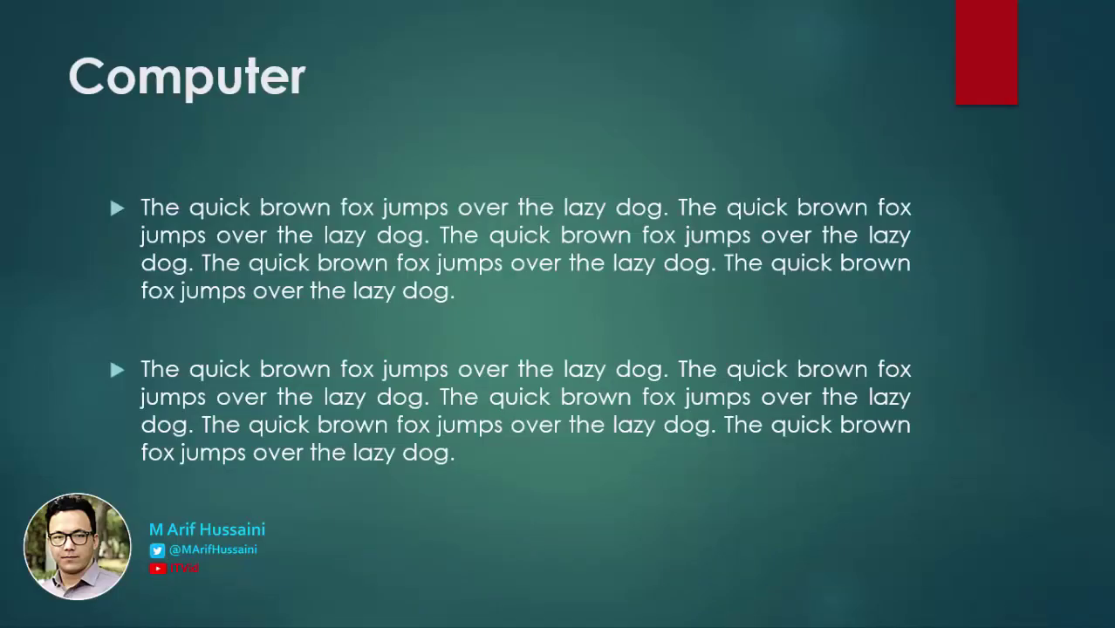
key("Right")
key("Right")
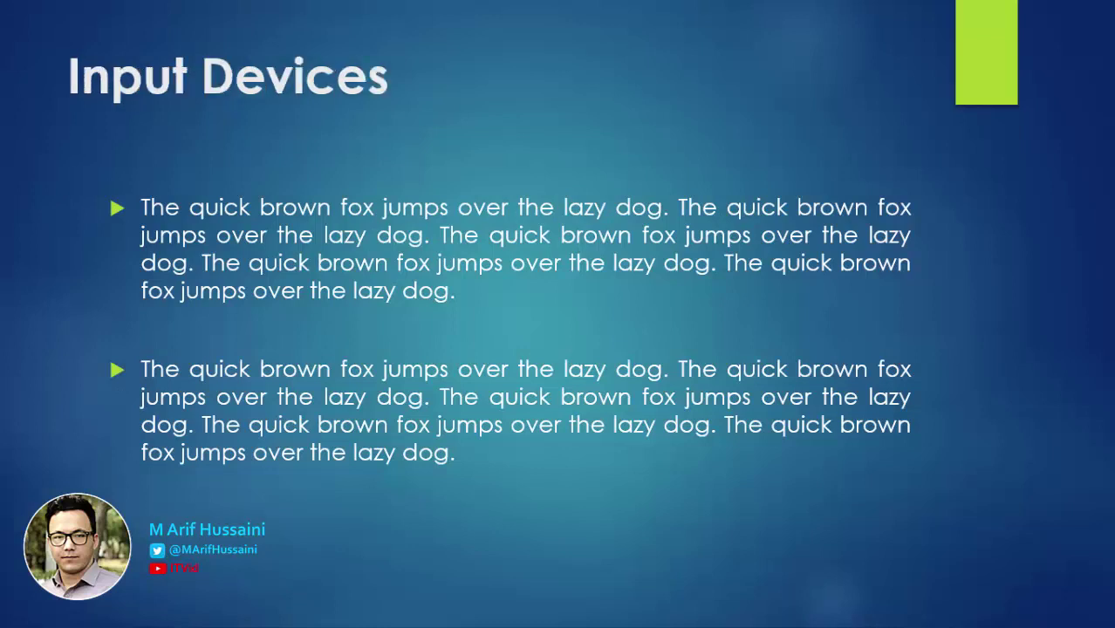
key("Right")
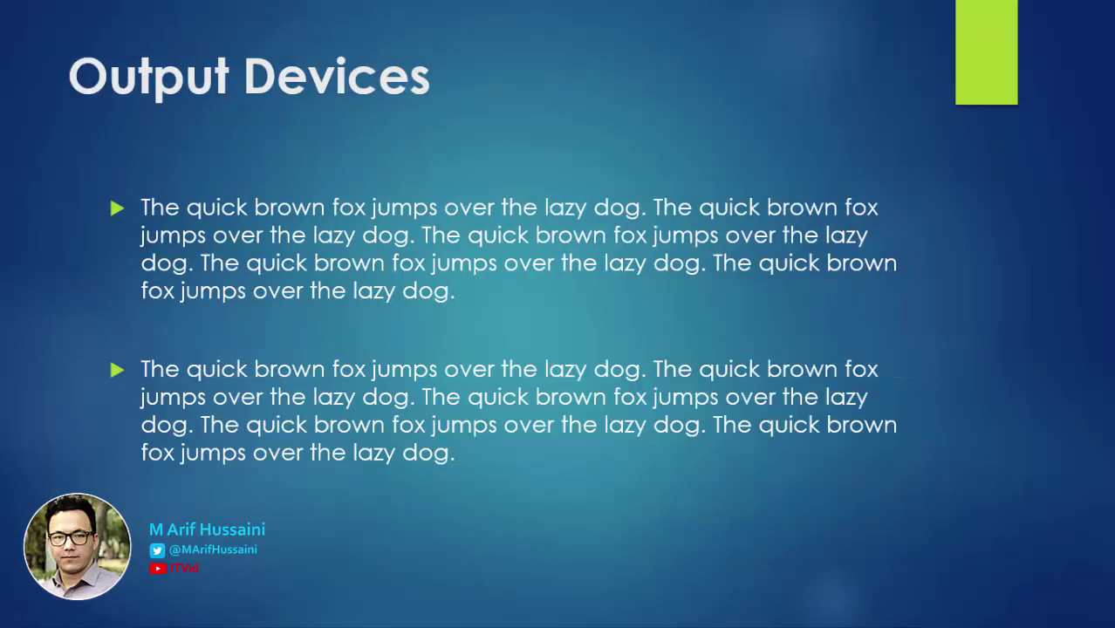
key("Right")
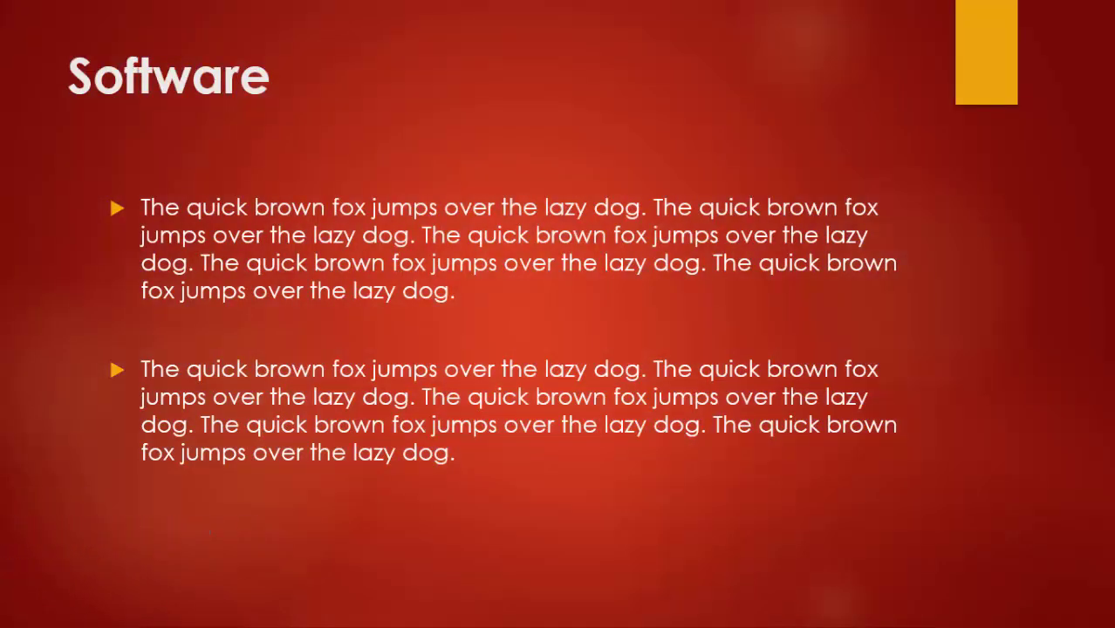
key("Right")
key("Right")
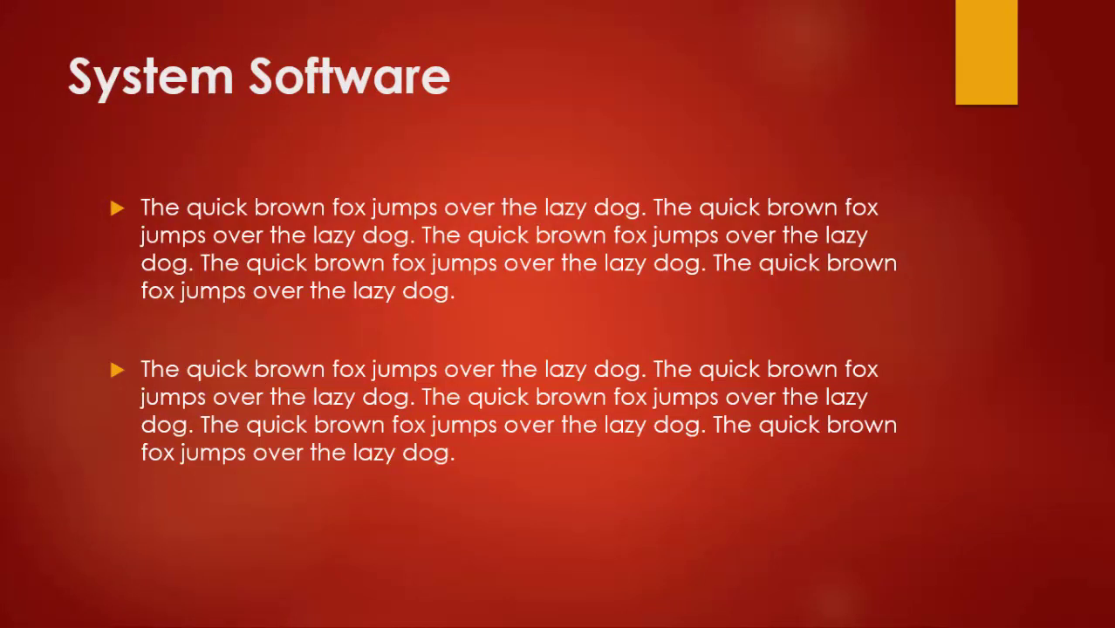
key("Right")
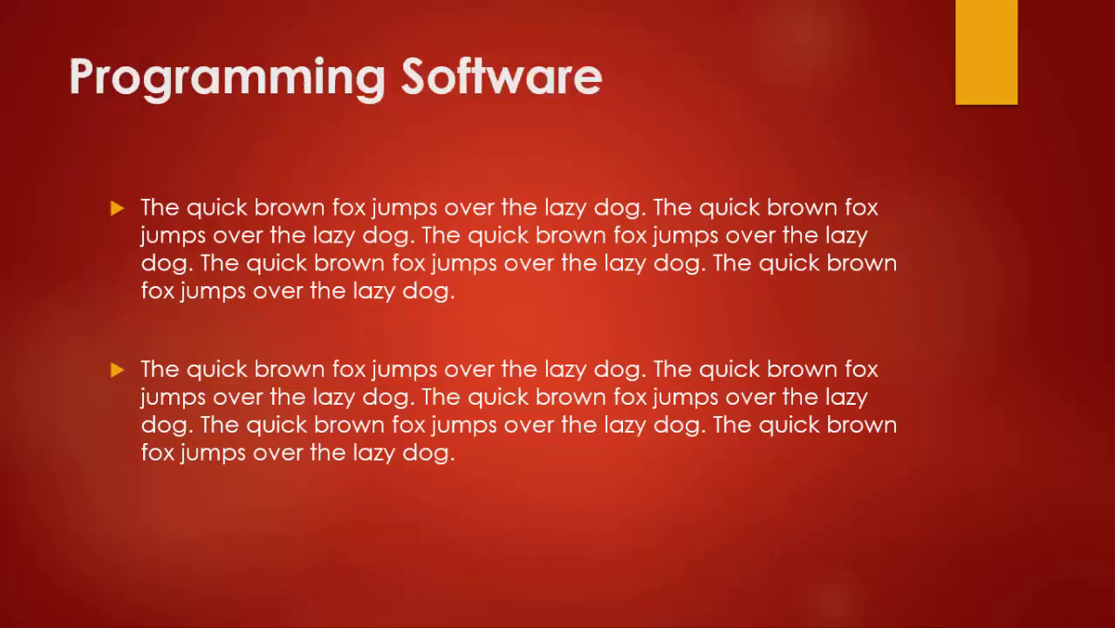
key("Escape")
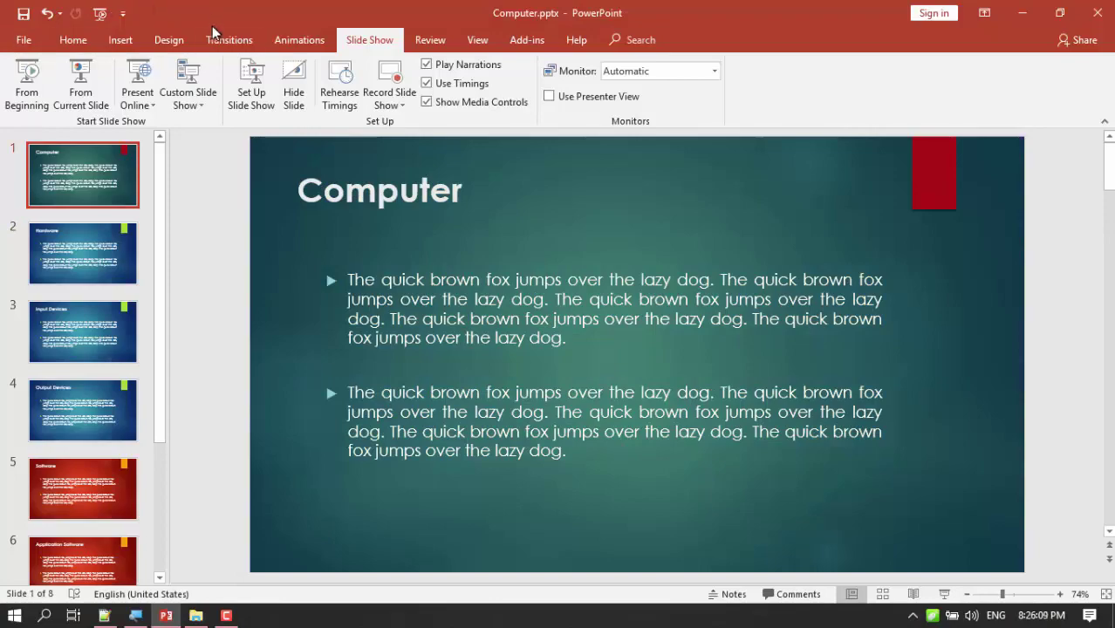
left_click(183, 42)
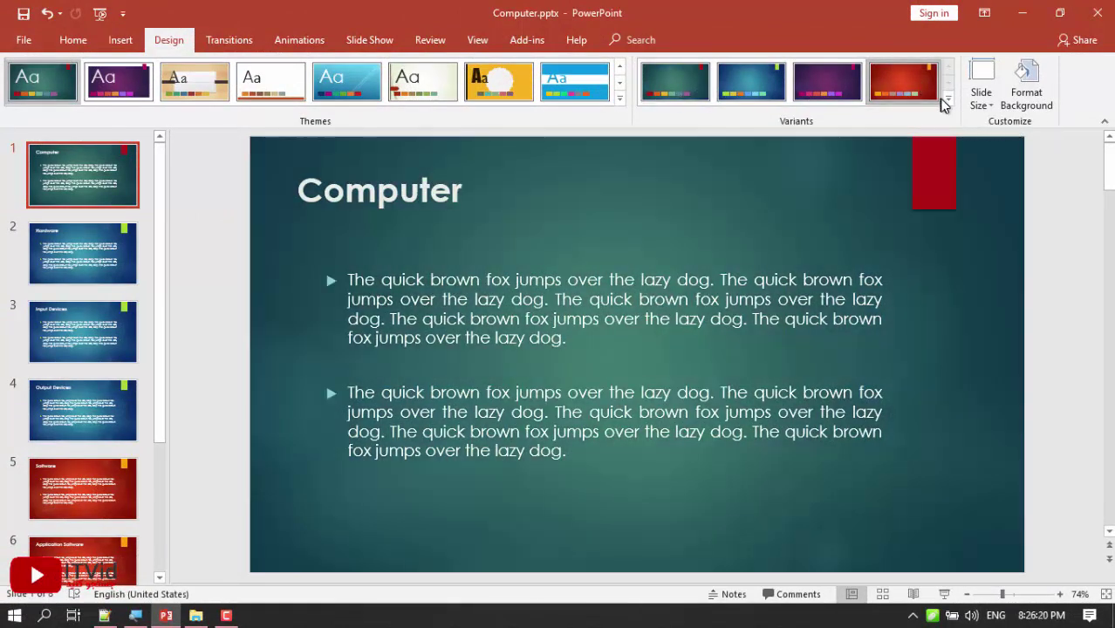
left_click(947, 98)
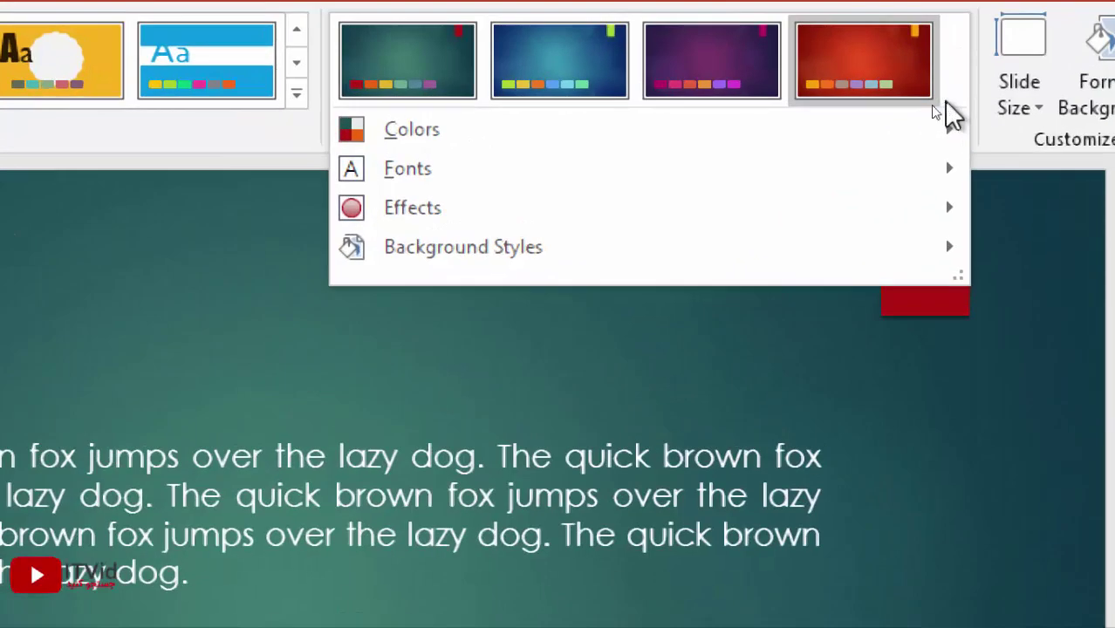
mouse_move(646, 121)
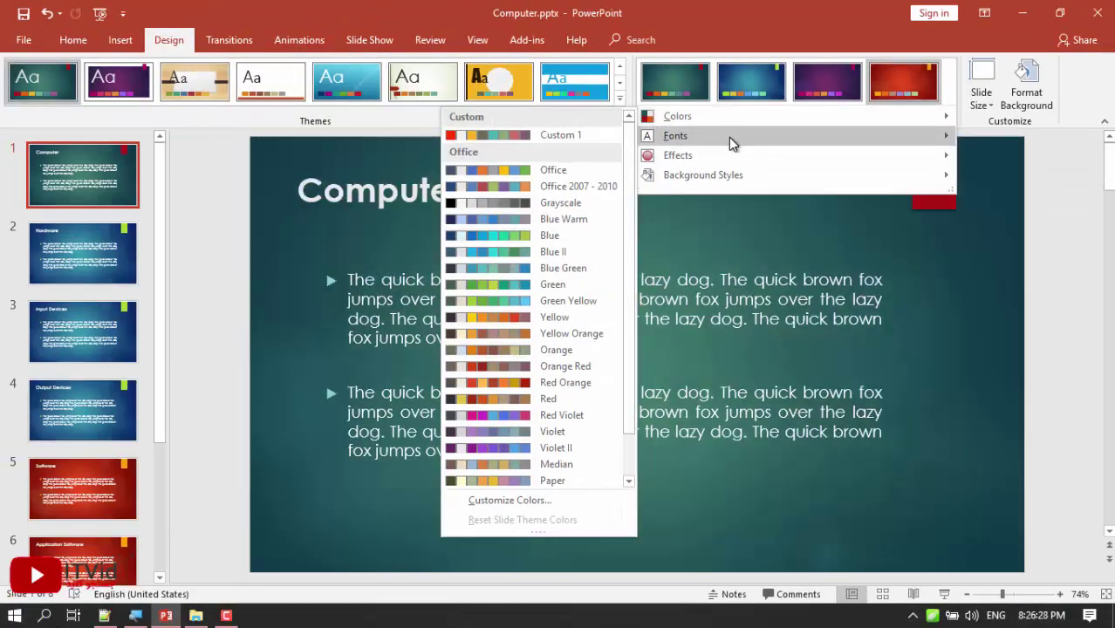
mouse_move(730, 142)
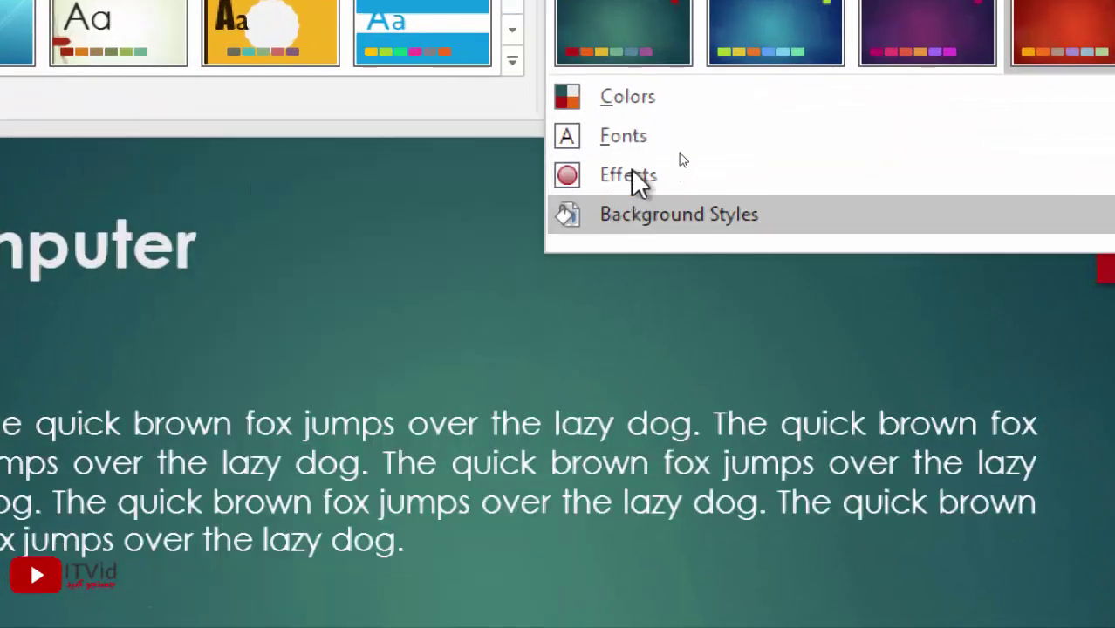
mouse_move(623, 214)
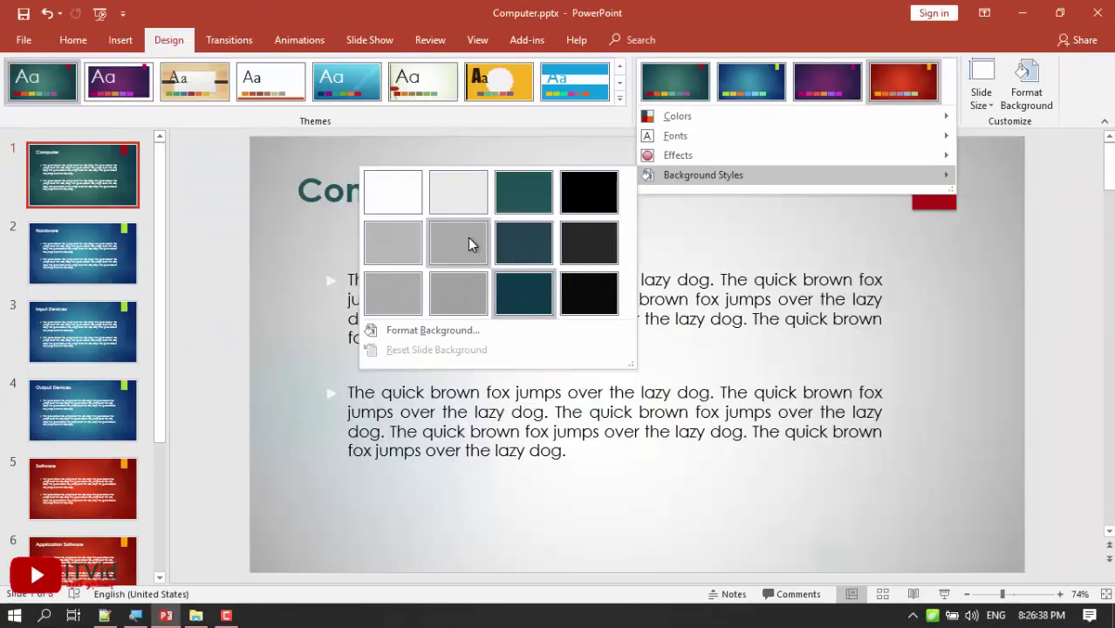
left_click(468, 244)
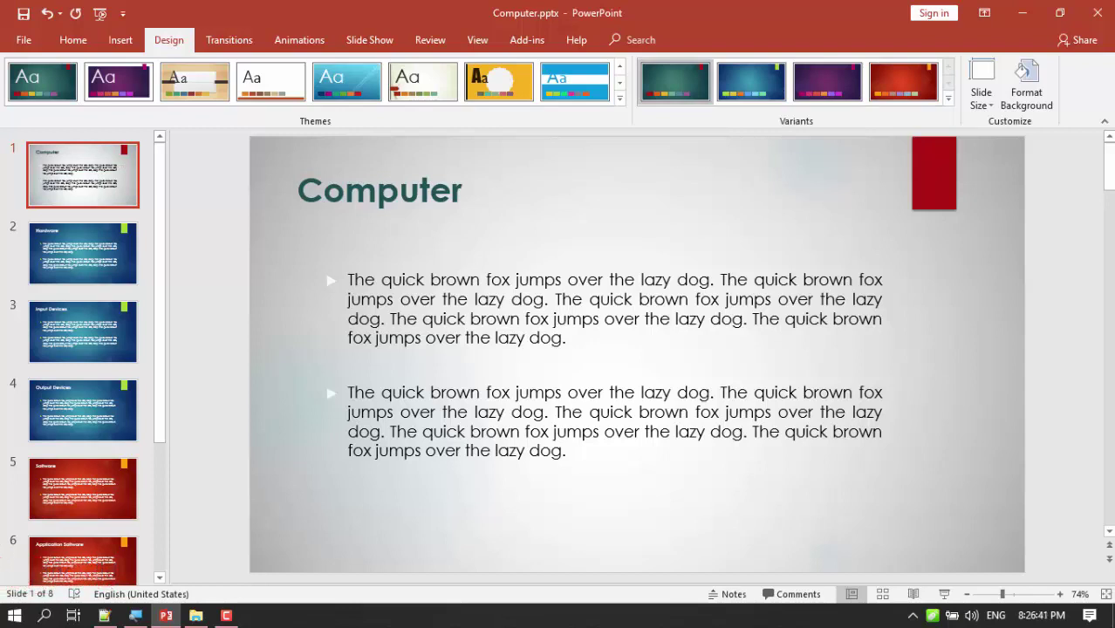
key("ctrl+z")
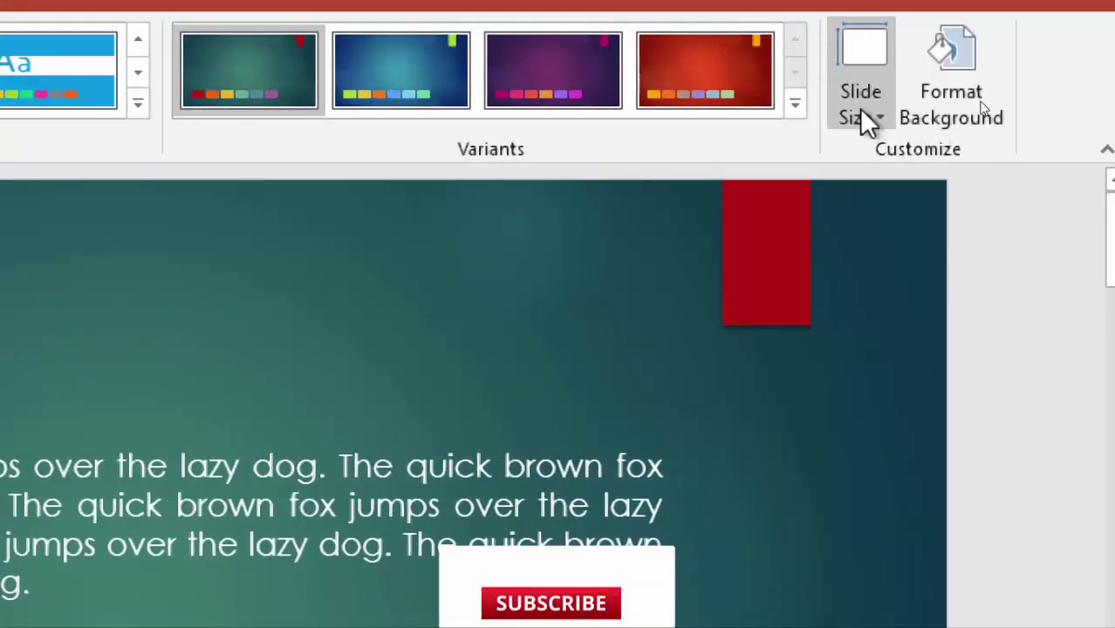
left_click(862, 115)
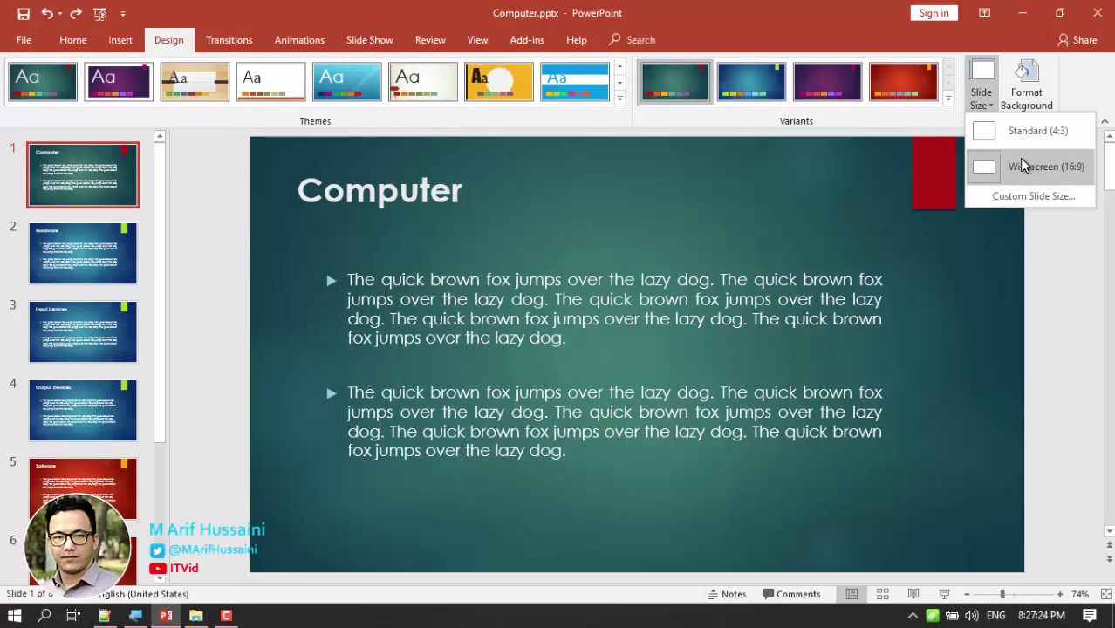
left_click(1022, 165)
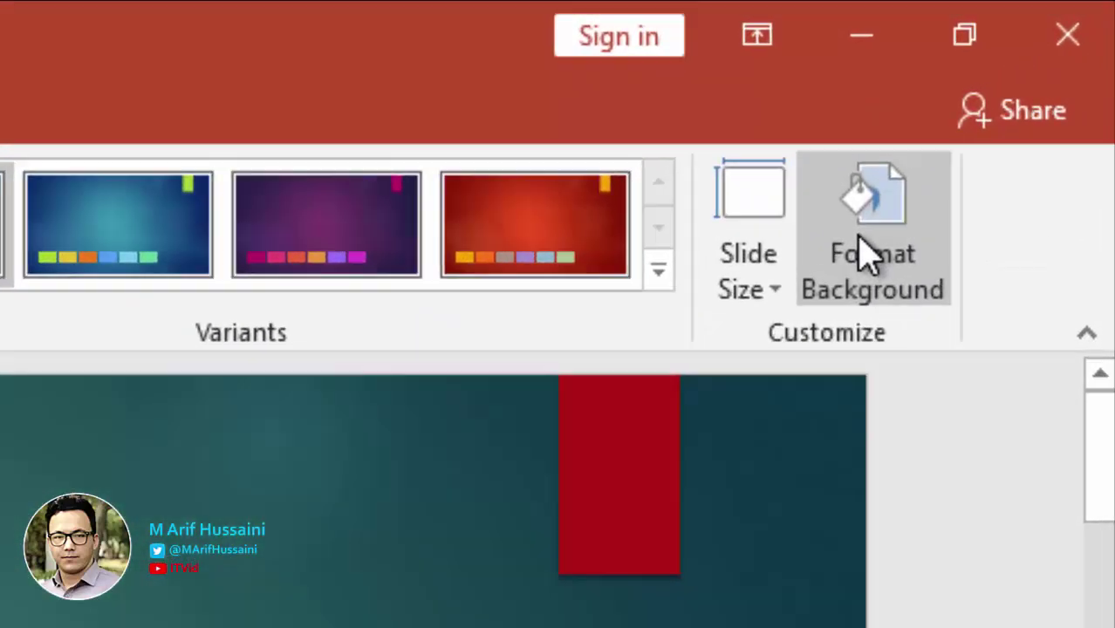
Try a solid blue background on slide 1, then switch it to a pink-to-red gradient fill.
left_click(1021, 86)
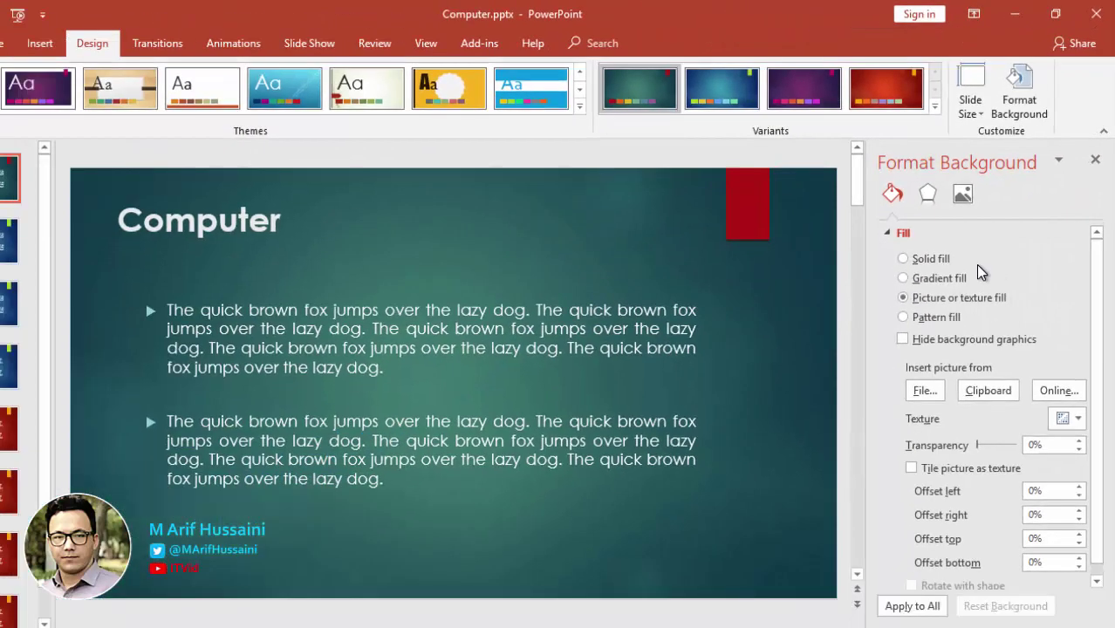
left_click(936, 260)
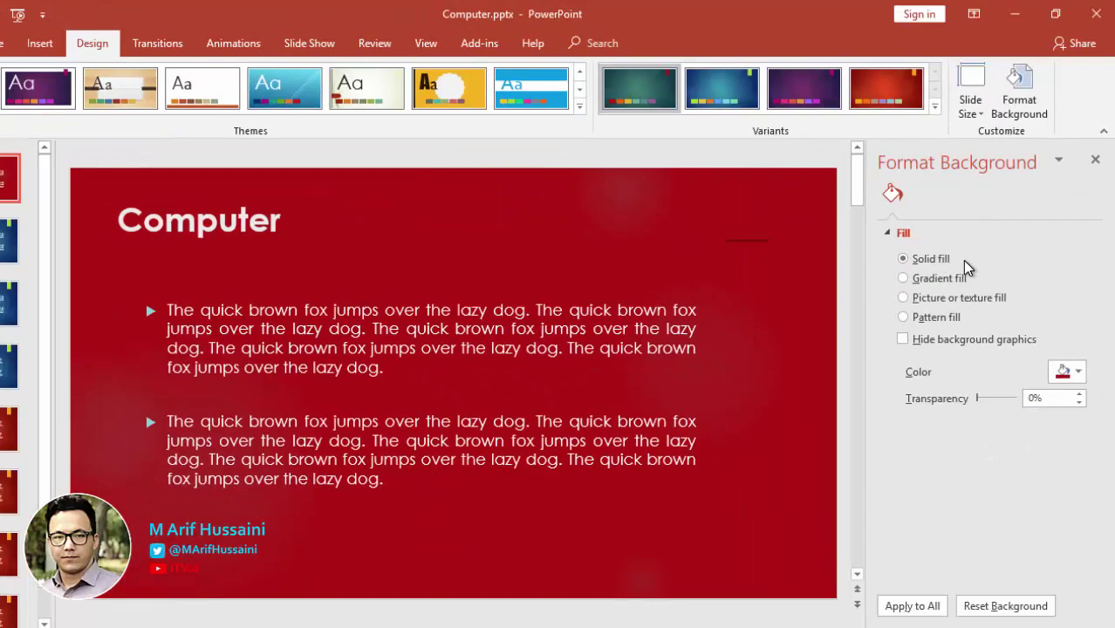
left_click(1075, 361)
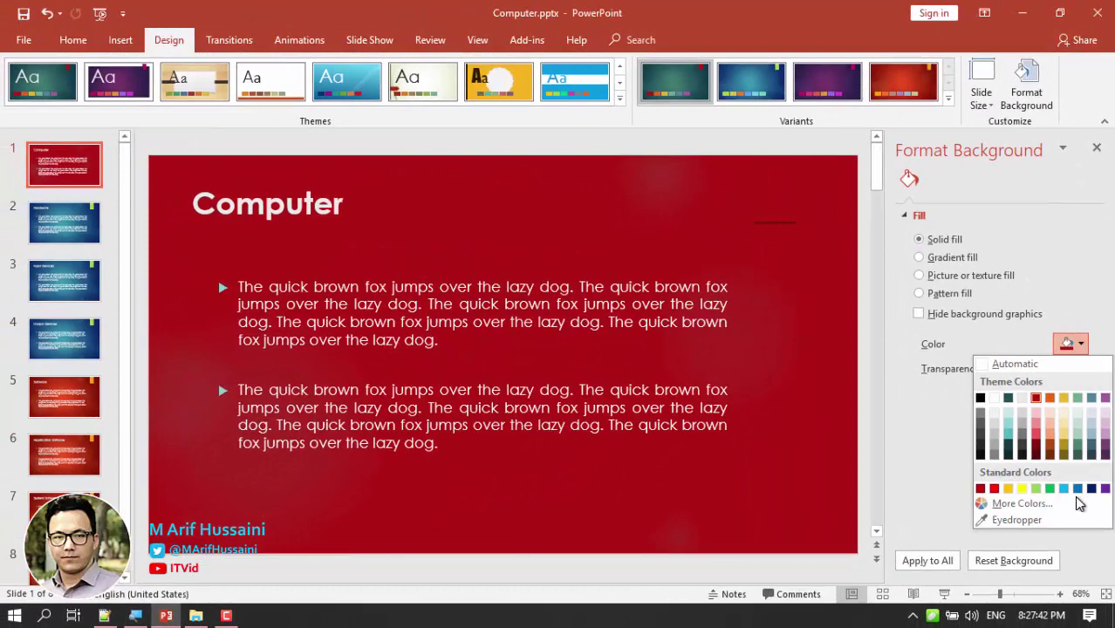
left_click(1077, 489)
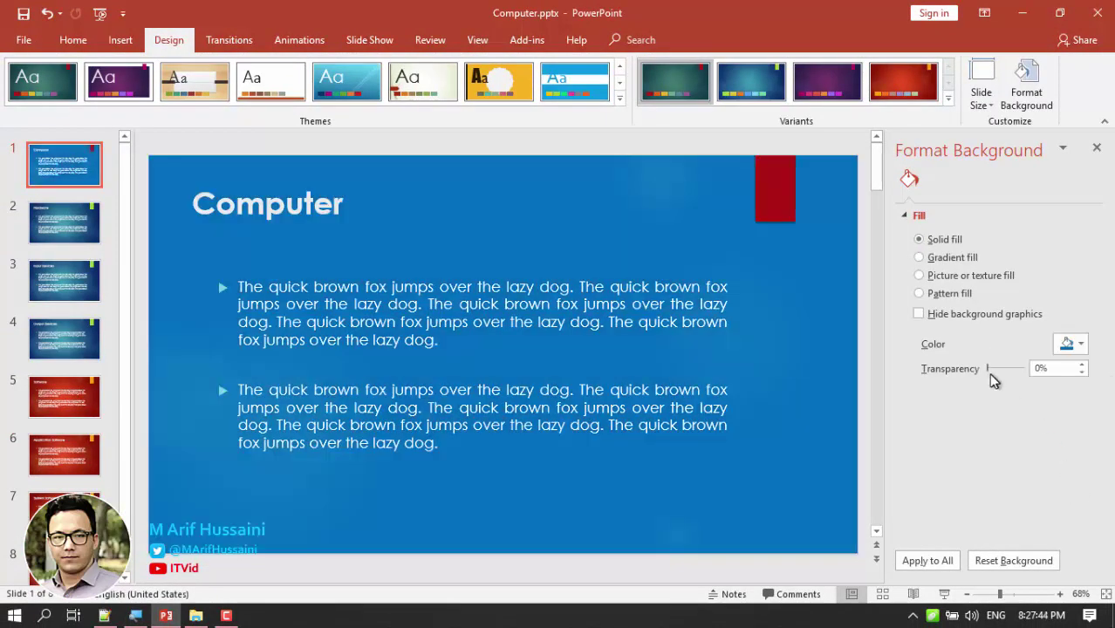
left_click_drag(1000, 370, 954, 373)
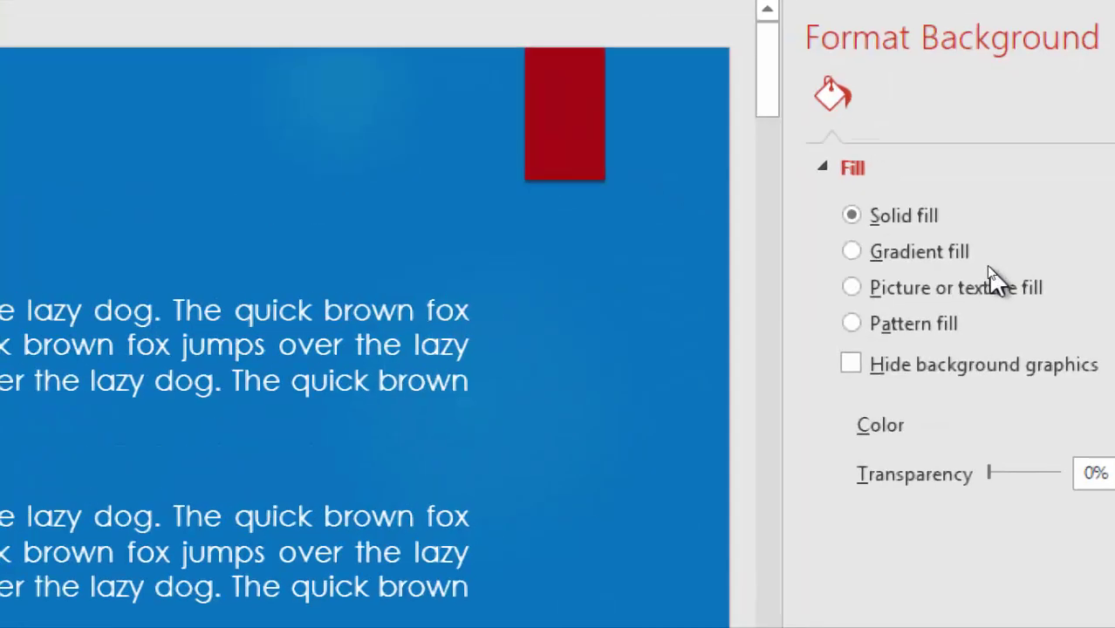
left_click(940, 252)
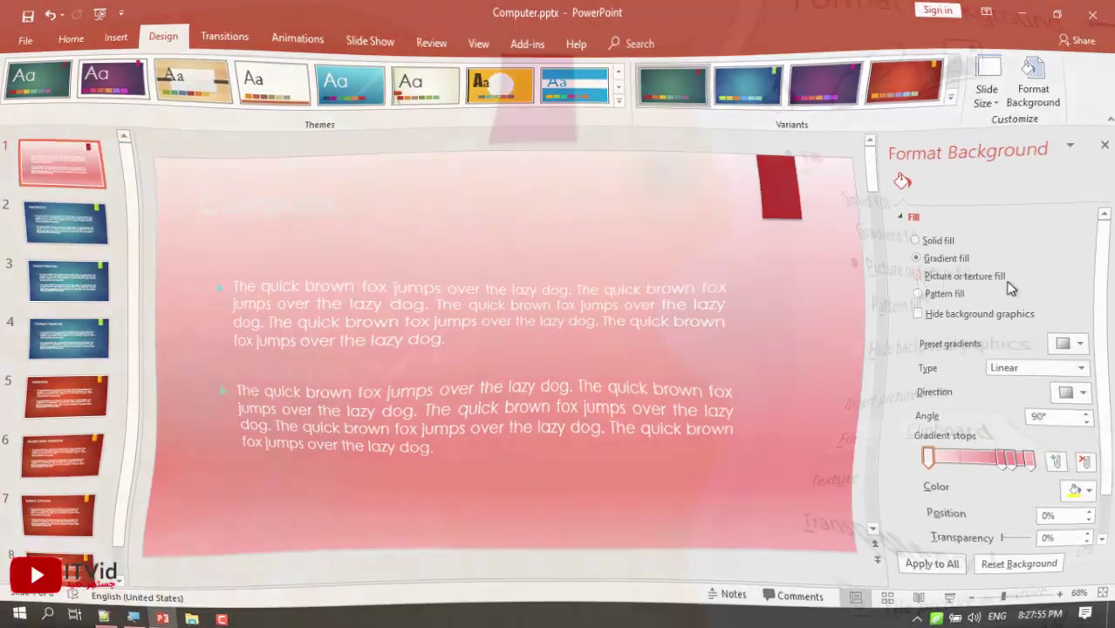
Switch slide 1's background to Picture or texture fill using the Medium wood texture.
left_click(955, 276)
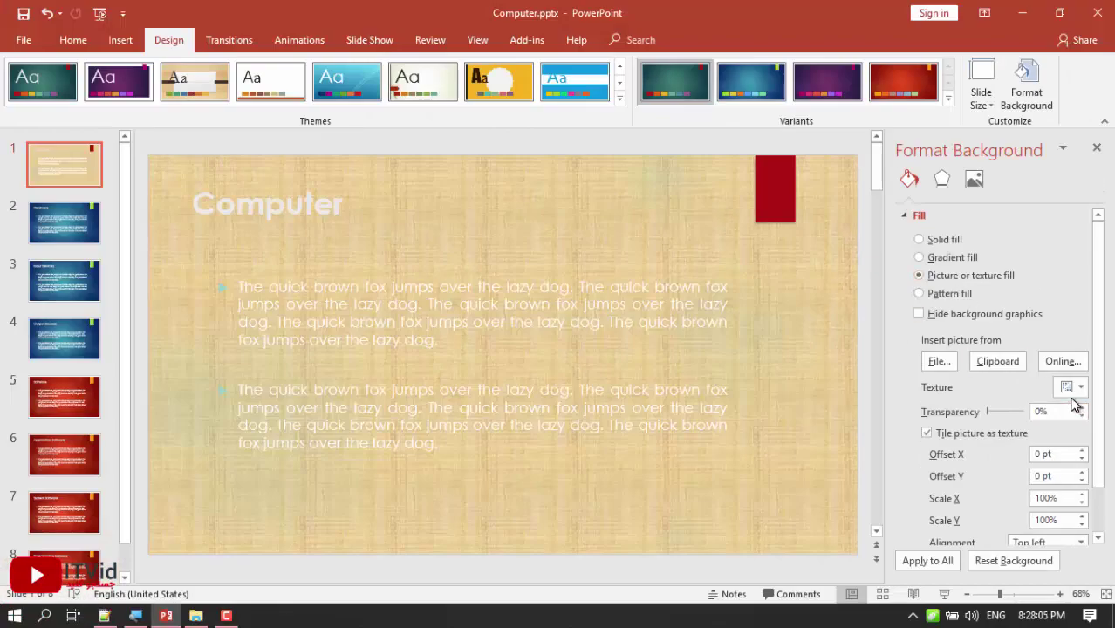
left_click(1072, 389)
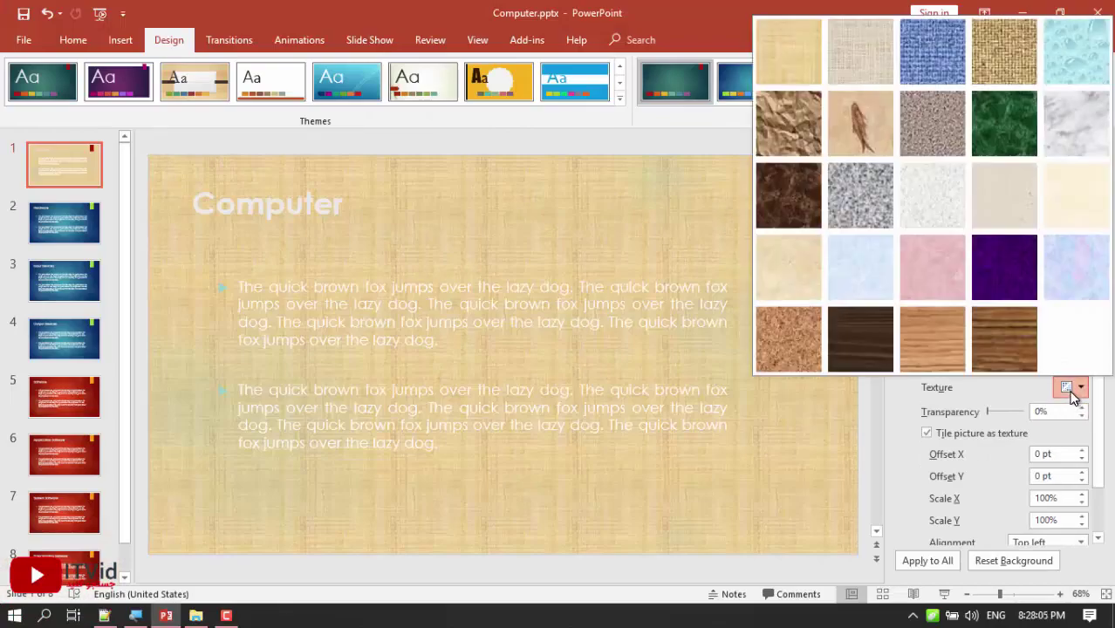
left_click(994, 344)
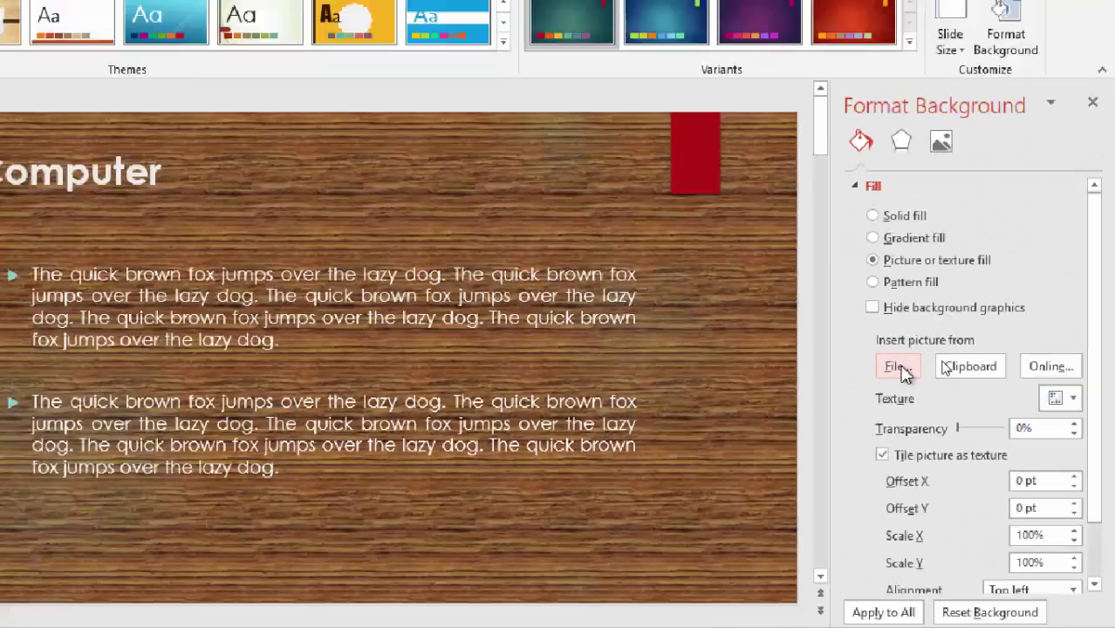
Insert ITVID Background PowerPoint.jpg from the Desktop as slide 1's background picture.
left_click(895, 364)
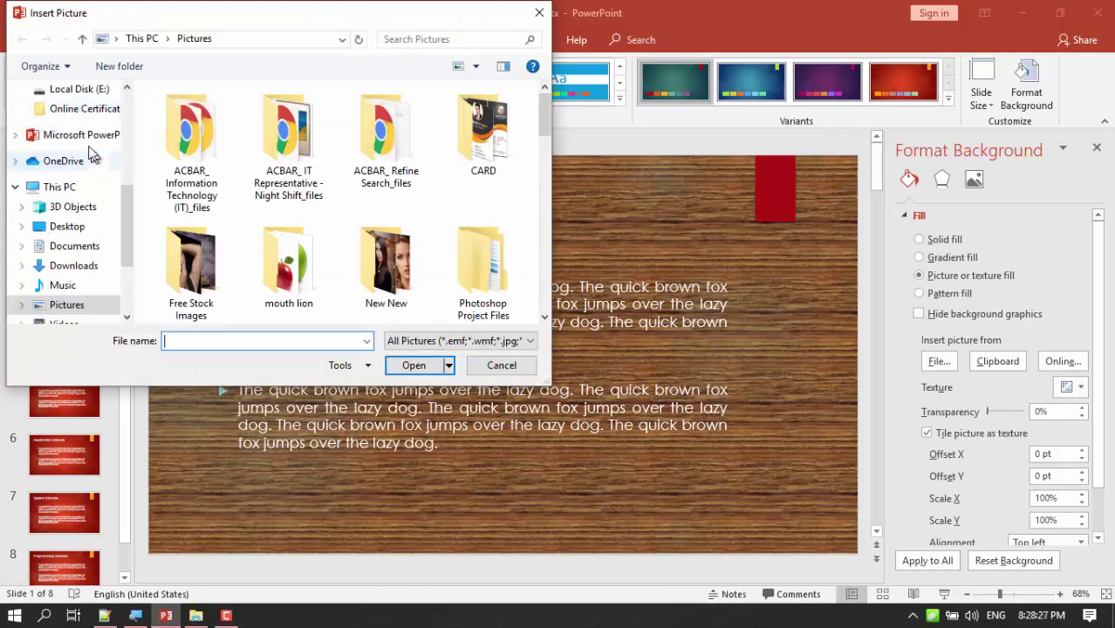
left_click(83, 229)
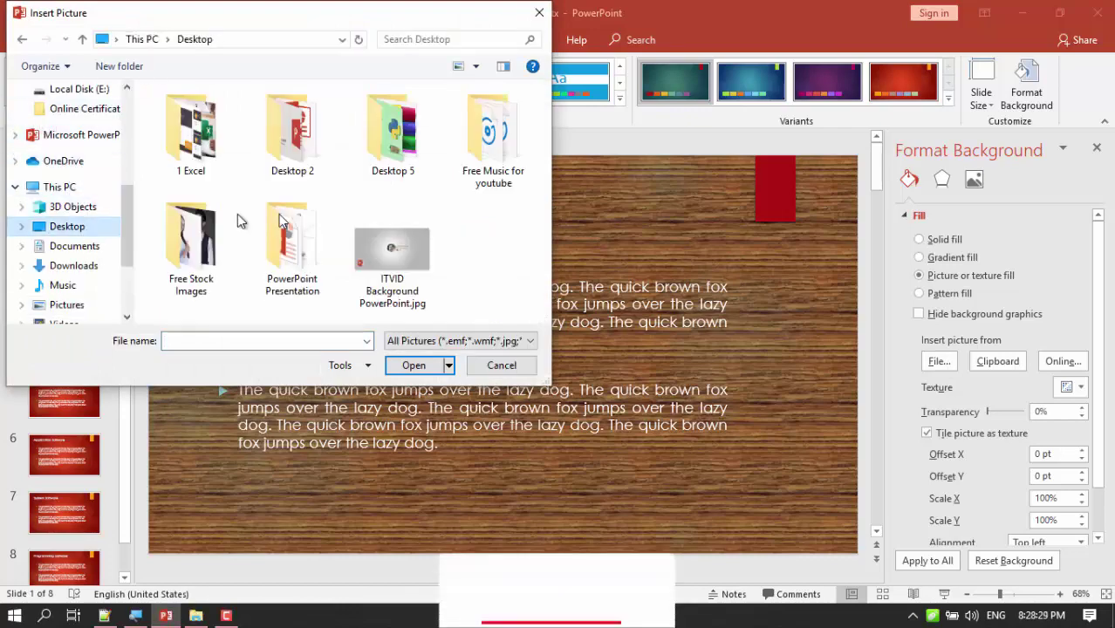
left_click(390, 266)
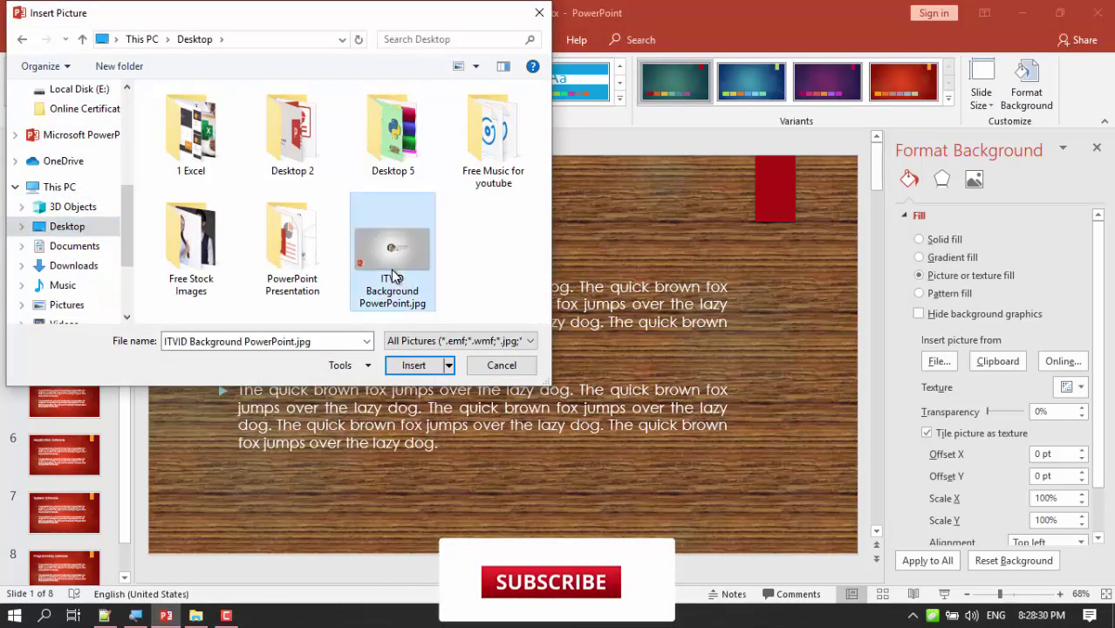
left_click(417, 366)
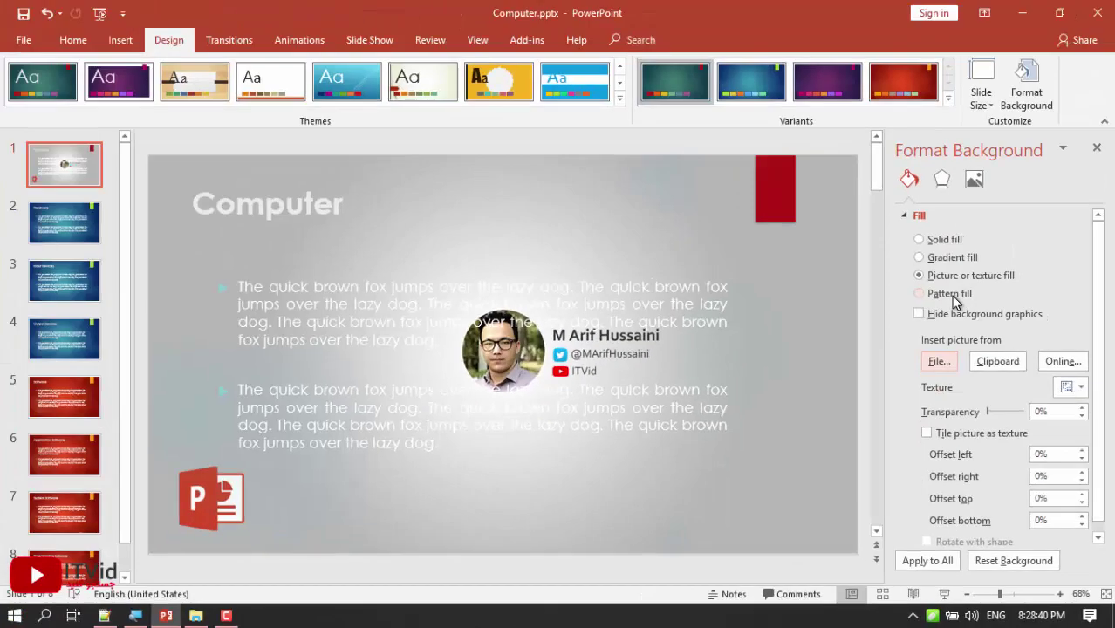
Preview a blue pattern and two other pattern fills, then reset slide 1 to its theme background.
left_click(952, 296)
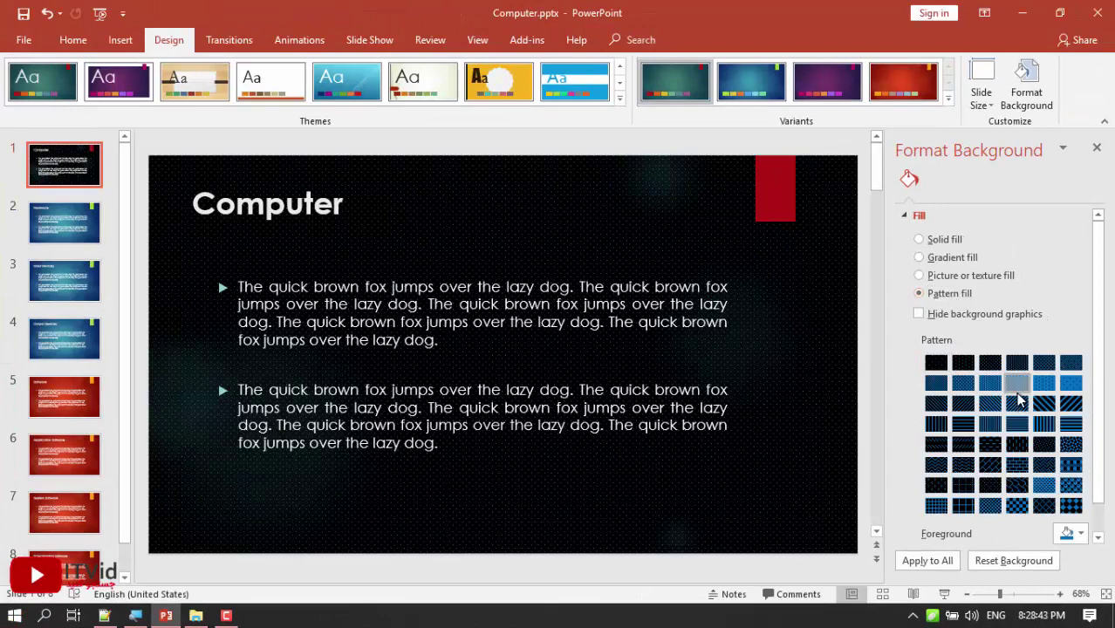
left_click(1017, 383)
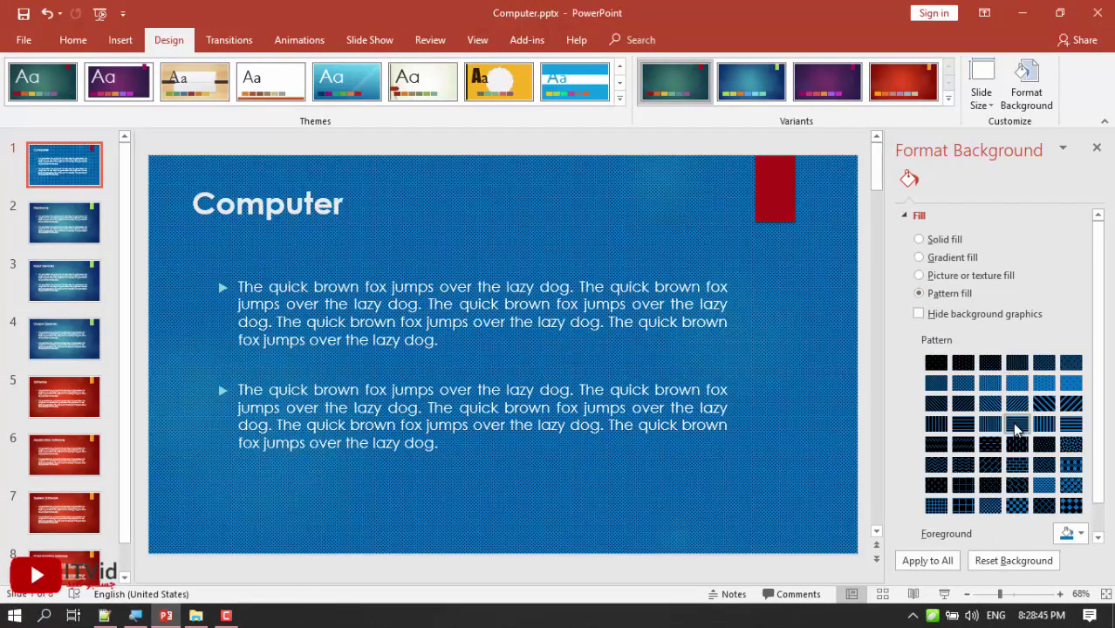
left_click(1015, 426)
left_click(1016, 445)
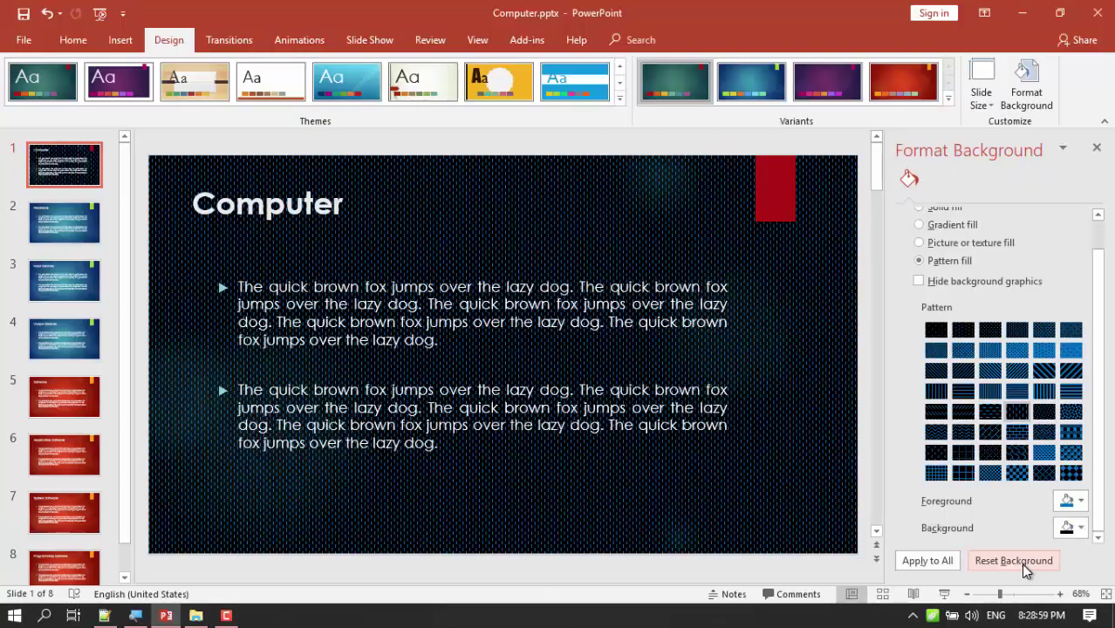
left_click(1023, 565)
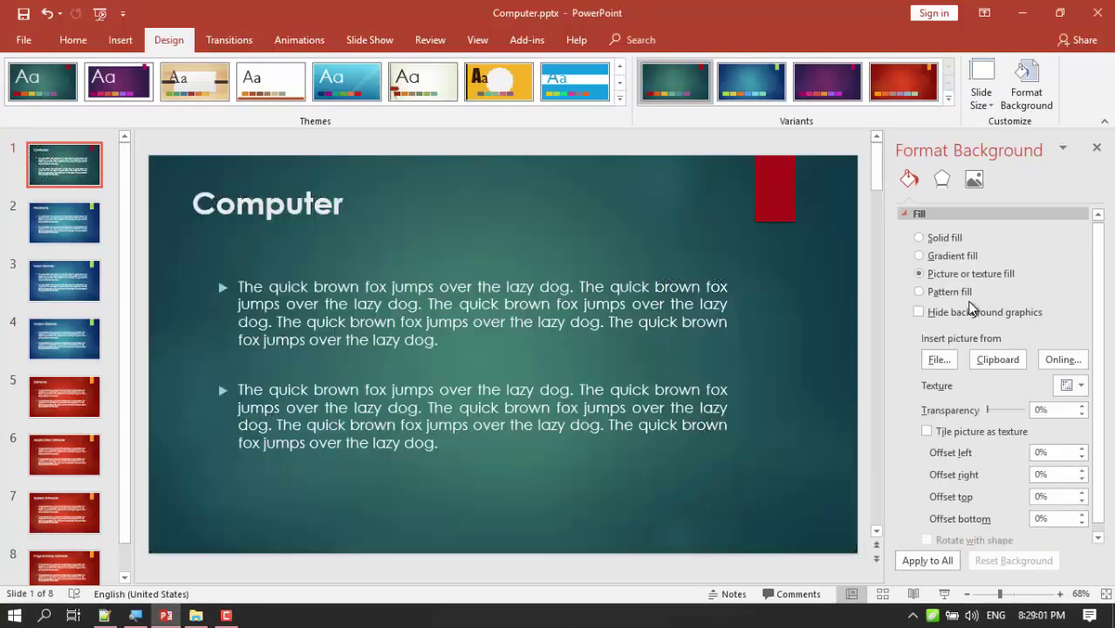
Close the Format Background pane, view slide 2, Hardware, and return to slide 1.
left_click(1096, 150)
left_click(112, 269)
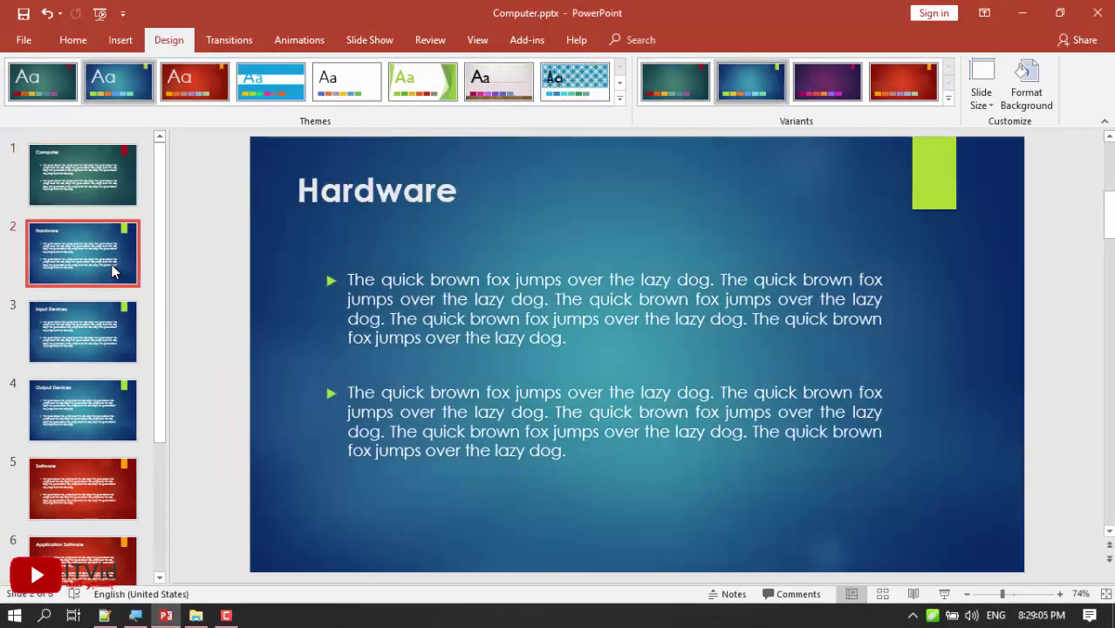
key("Up")
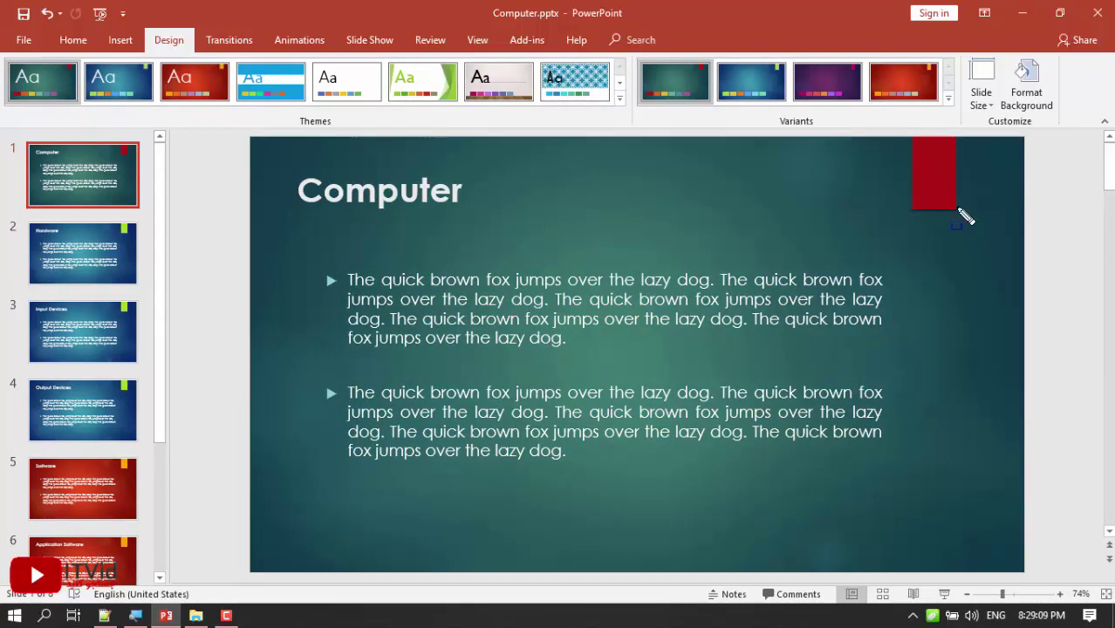
mouse_move(973, 279)
left_mouse_down()
mouse_move(941, 174)
mouse_move(904, 142)
left_mouse_up()
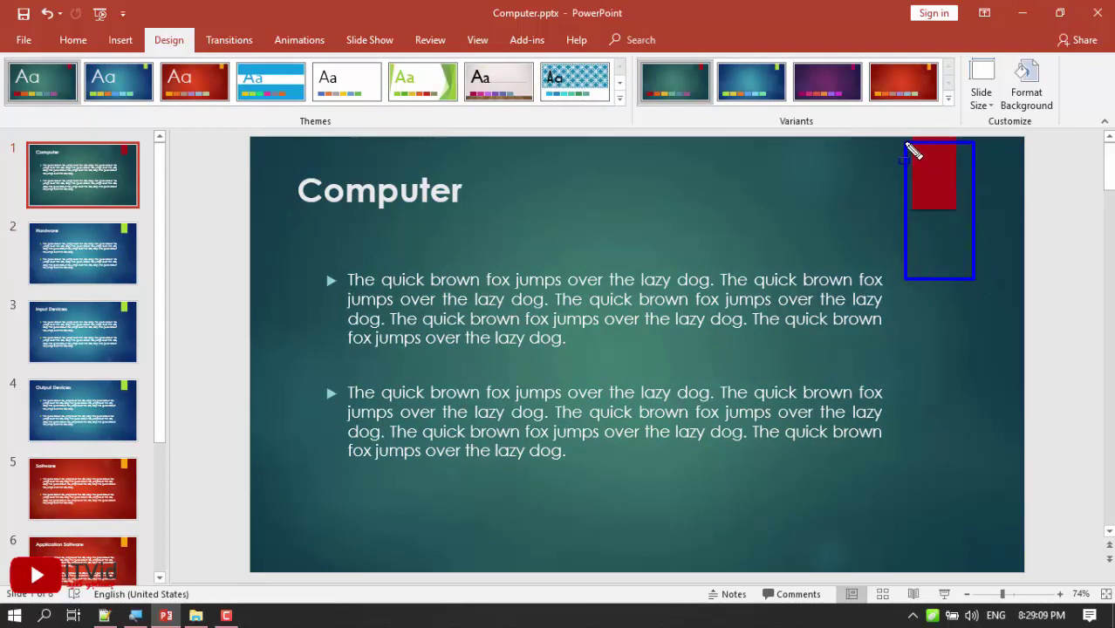
left_click_drag(96, 207, 139, 238)
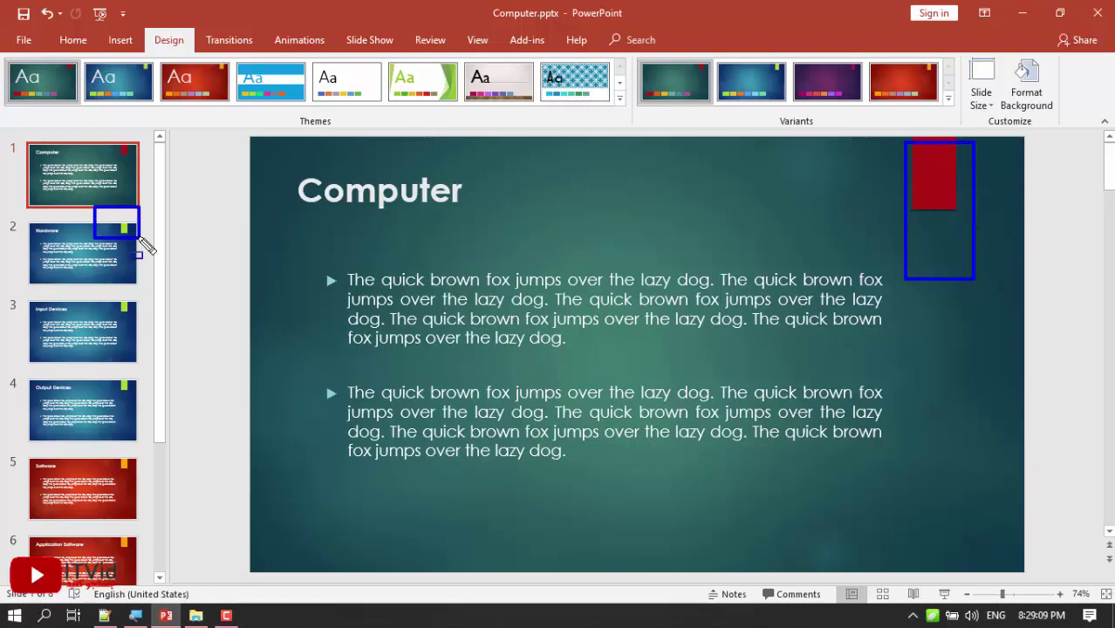
Briefly hide slide 1's background graphics, undo it, and close the Format Background pane.
left_click(1018, 90)
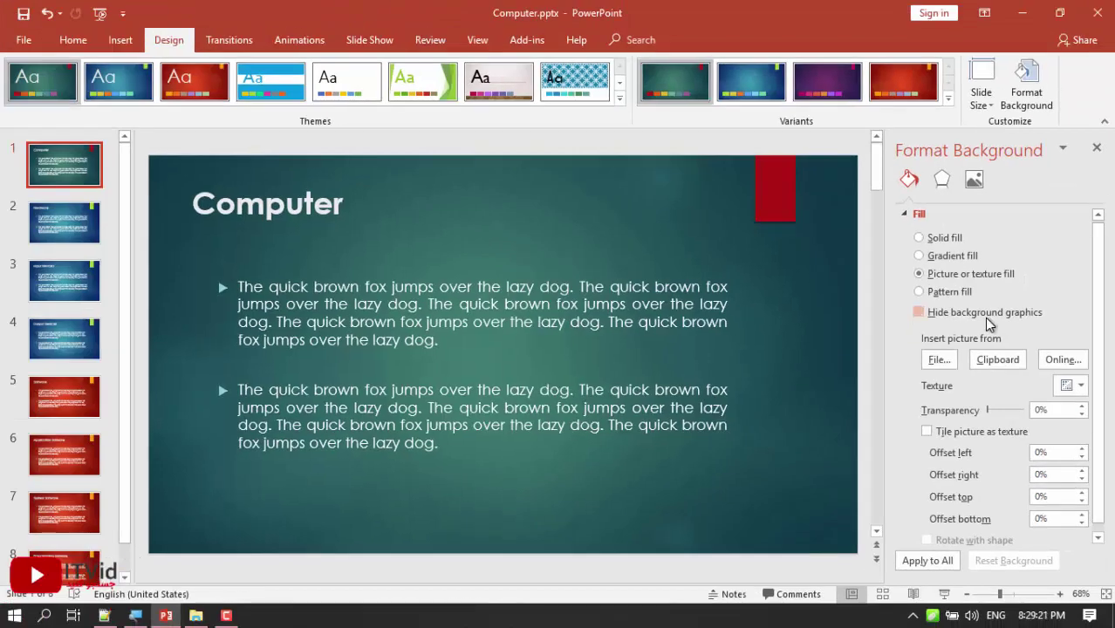
left_click(988, 319)
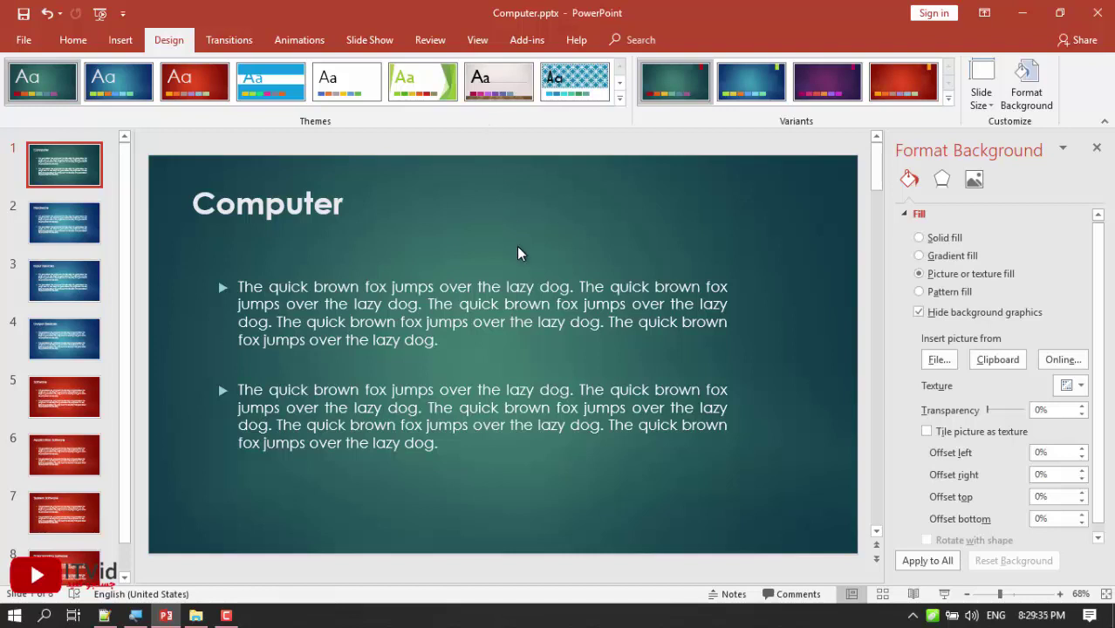
key("ctrl+z")
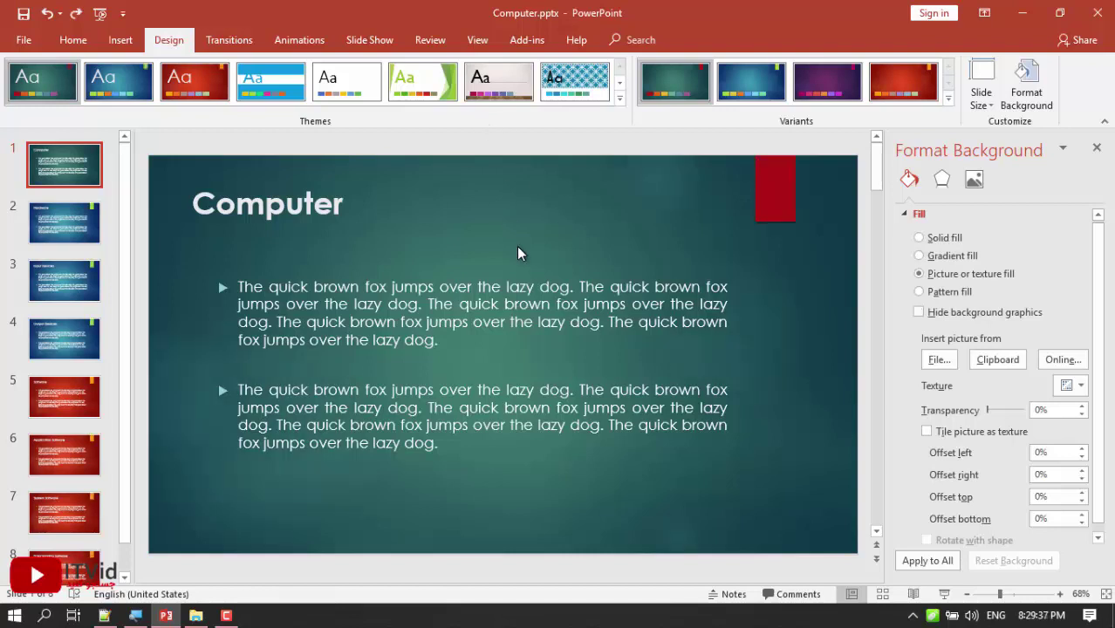
left_click(1097, 148)
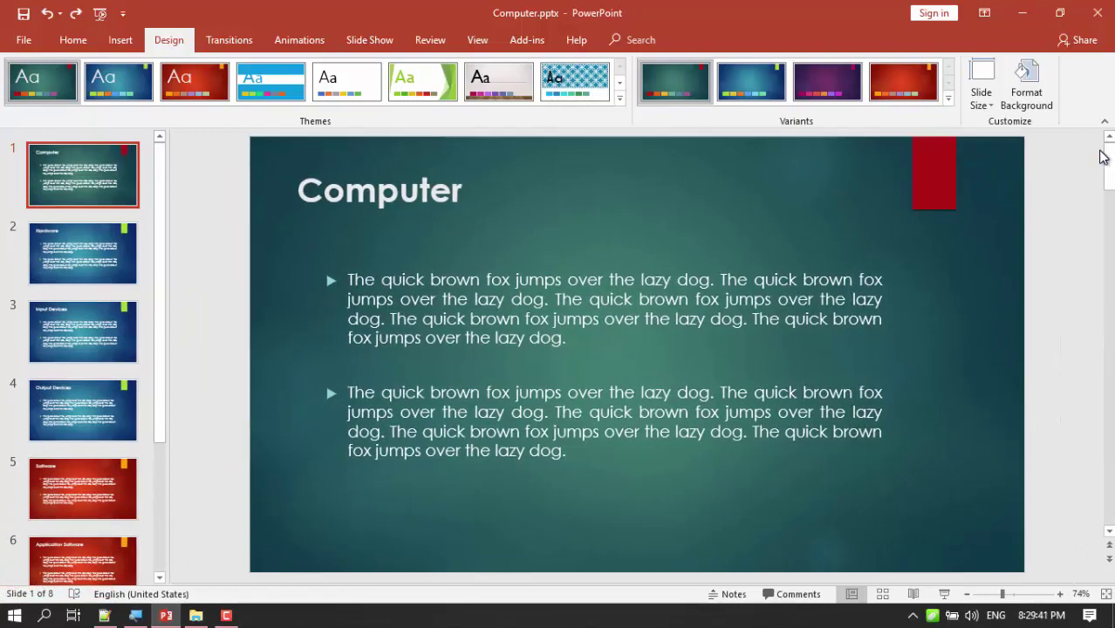